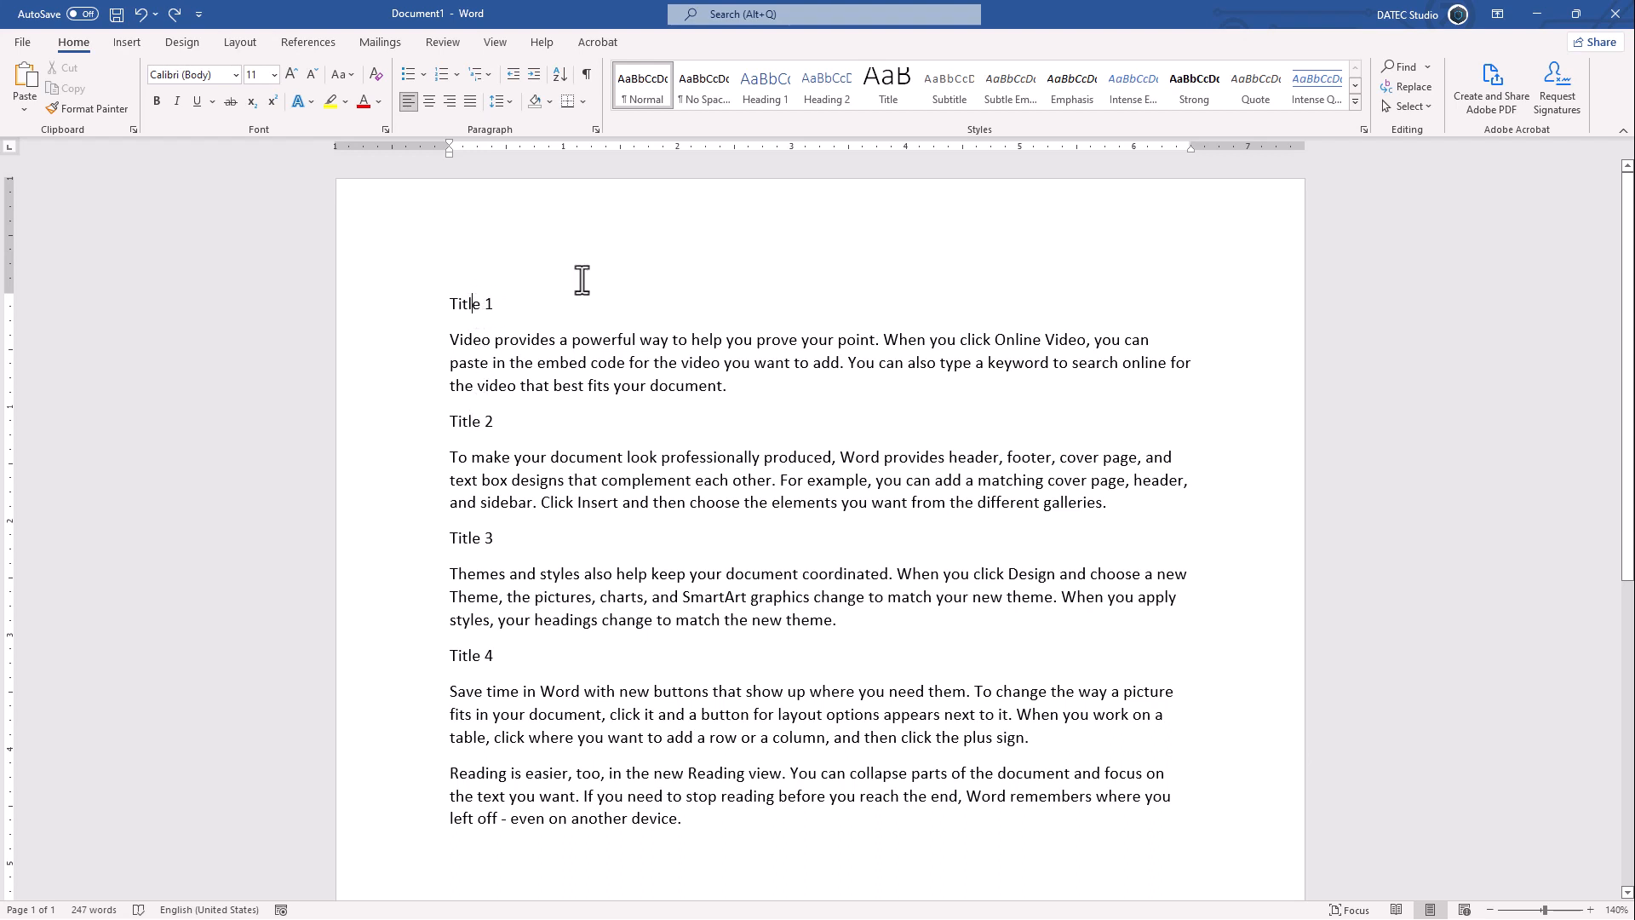
Apply the Heading 1 style to the lines Title 1, Title 2, Title 3 and Title 4
left_click(765, 107)
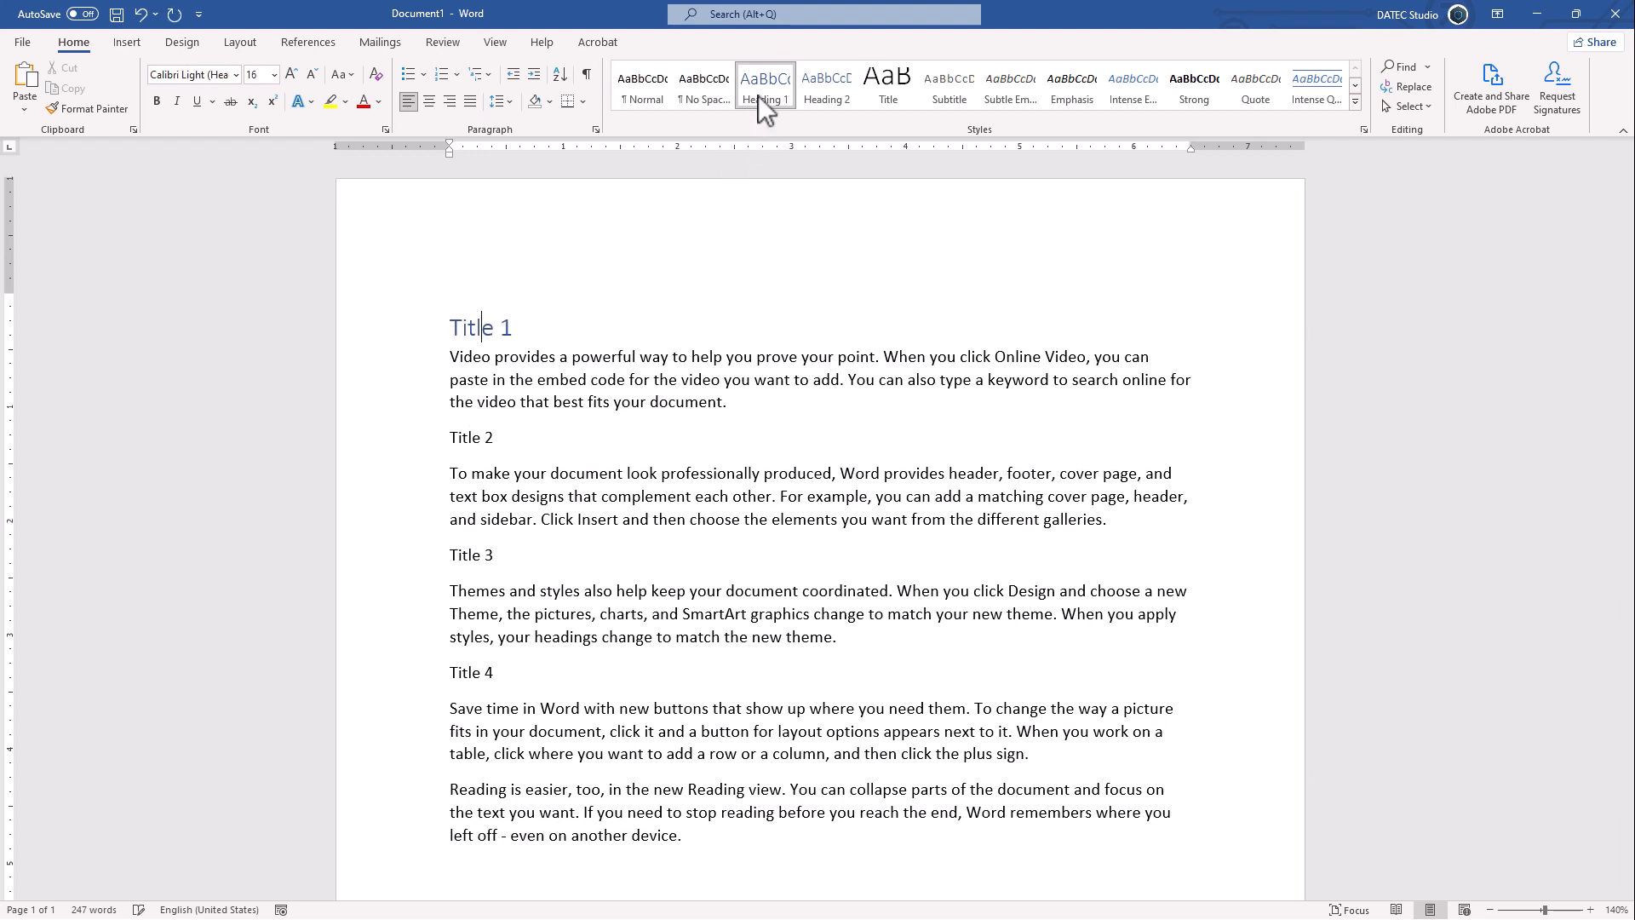
left_click(460, 439)
left_click(413, 439)
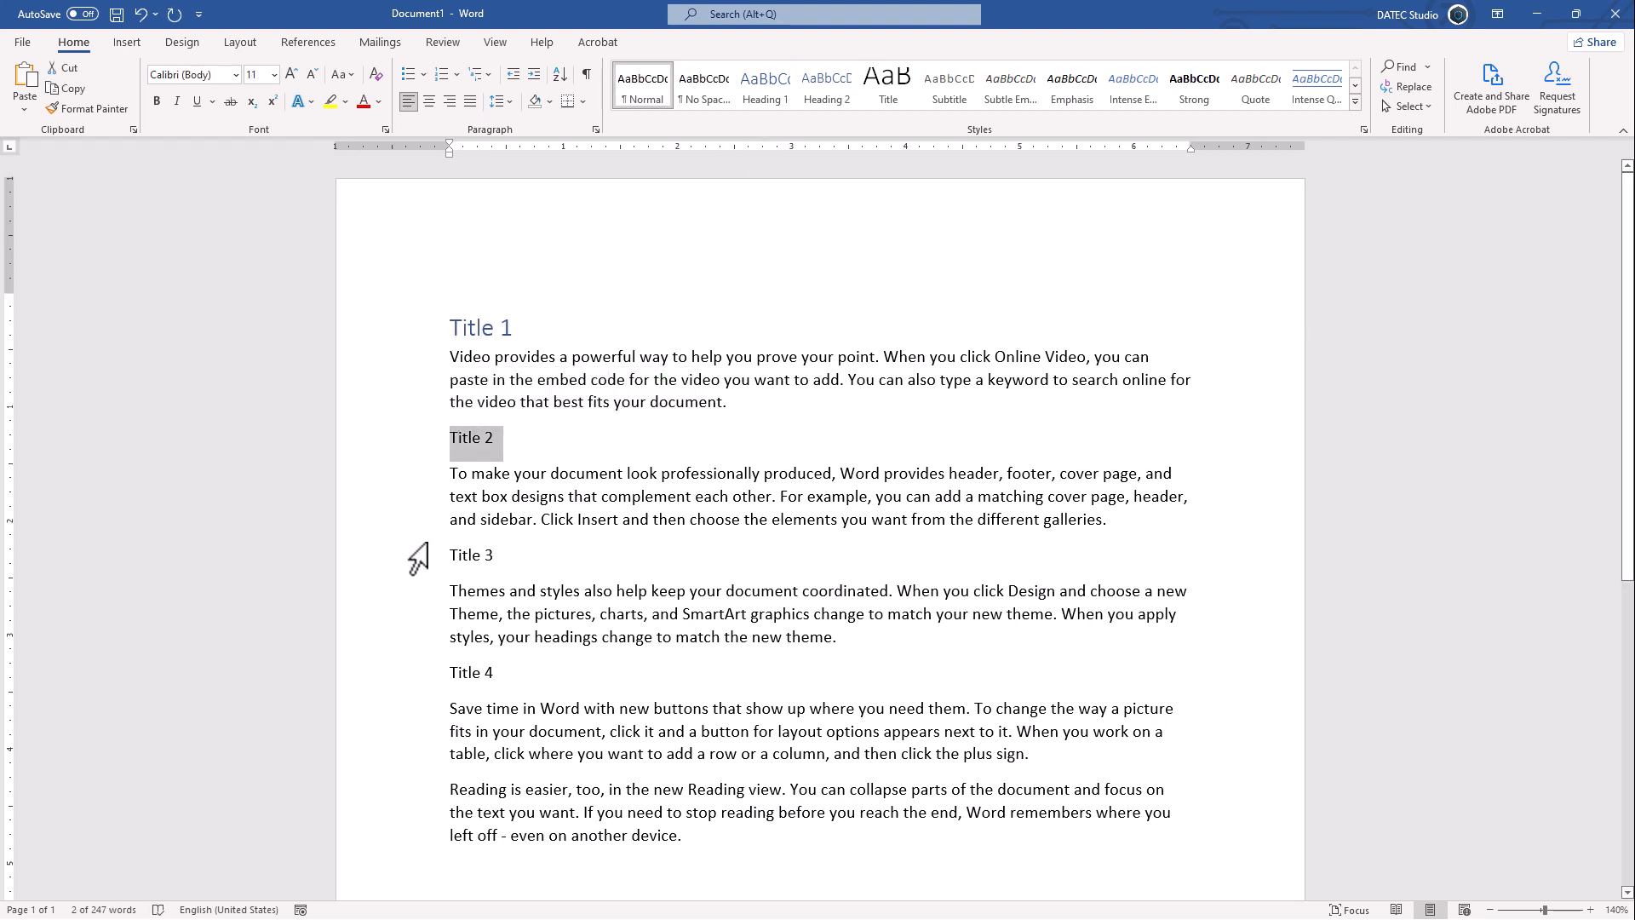
left_click(413, 556, "ctrl")
left_click(412, 670, "ctrl")
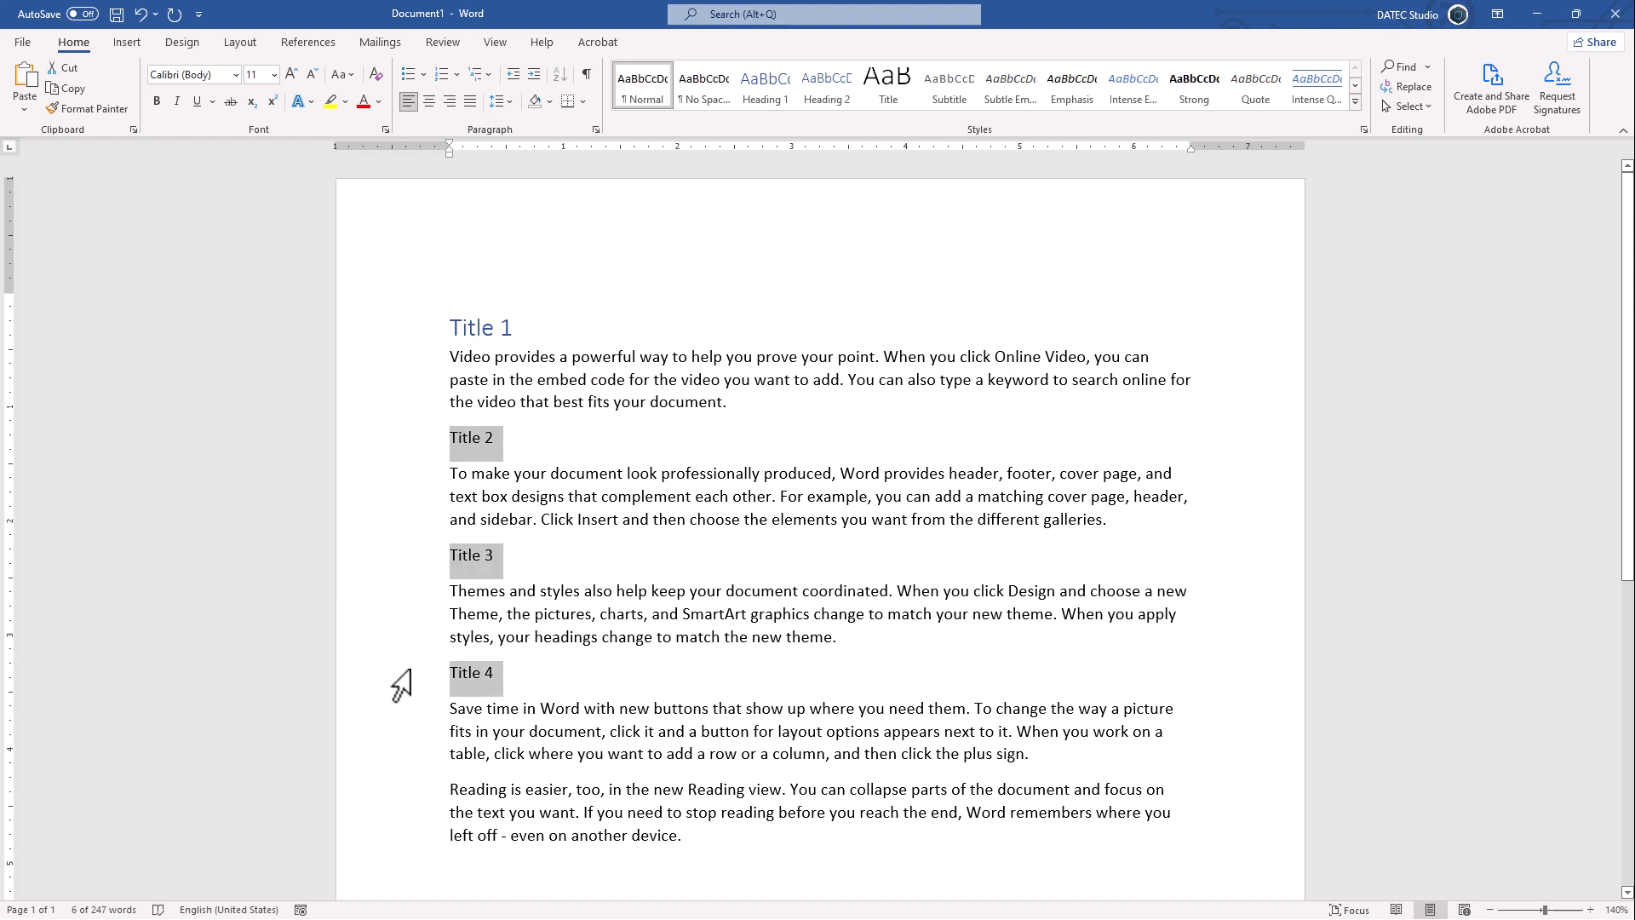
left_click(777, 100)
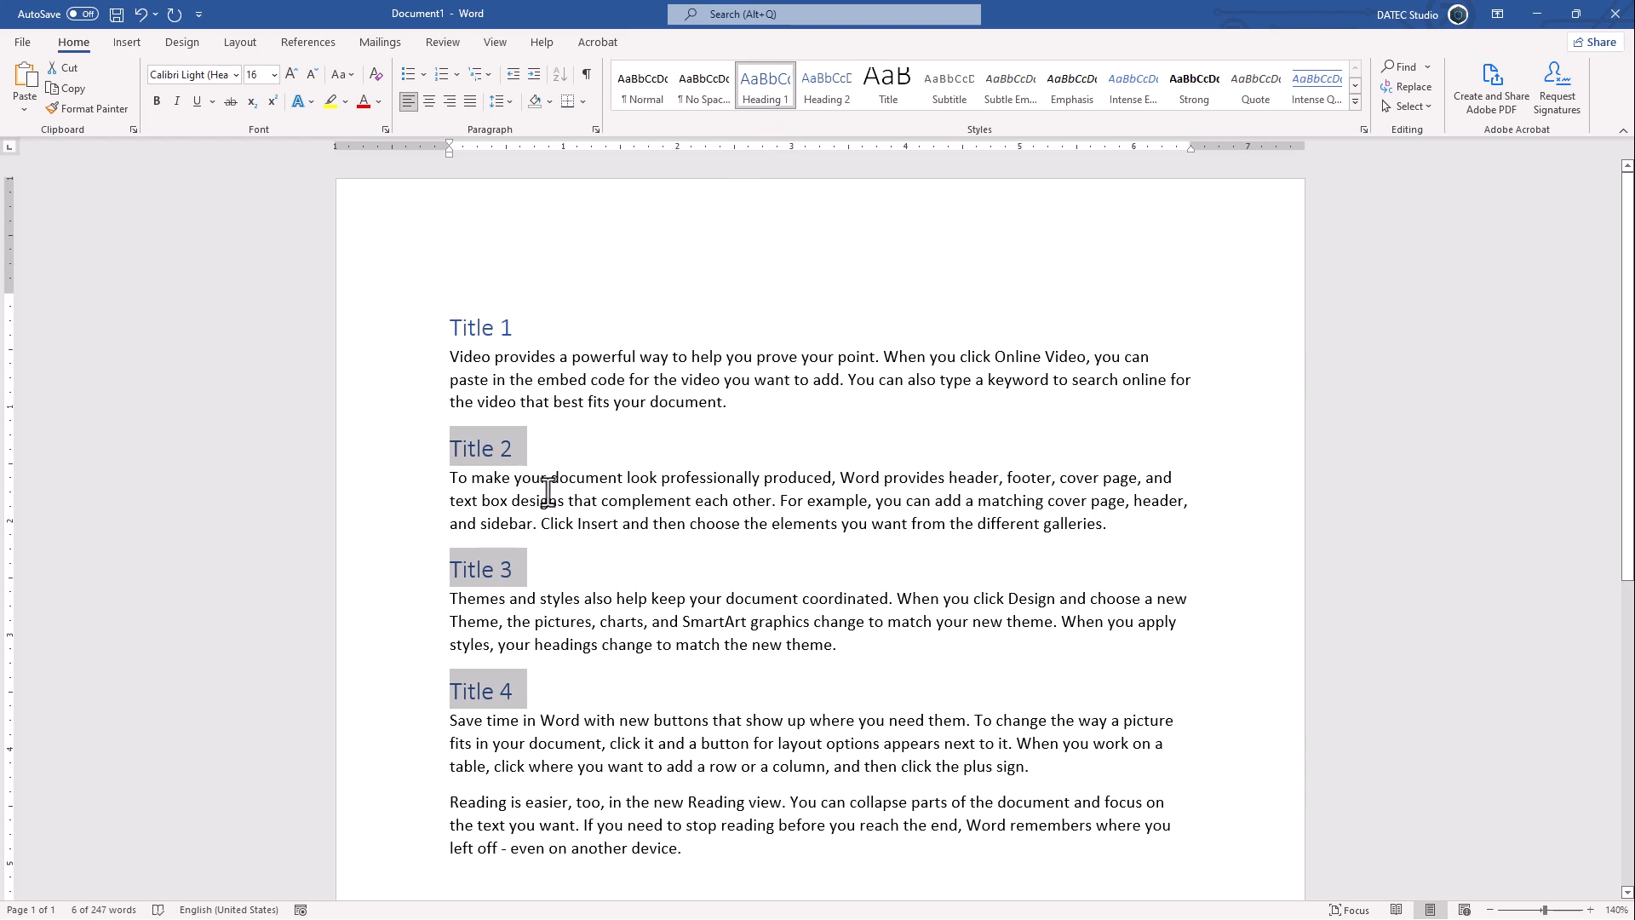
Collapse the text under the Title 1 heading and expand it again
left_click(440, 328)
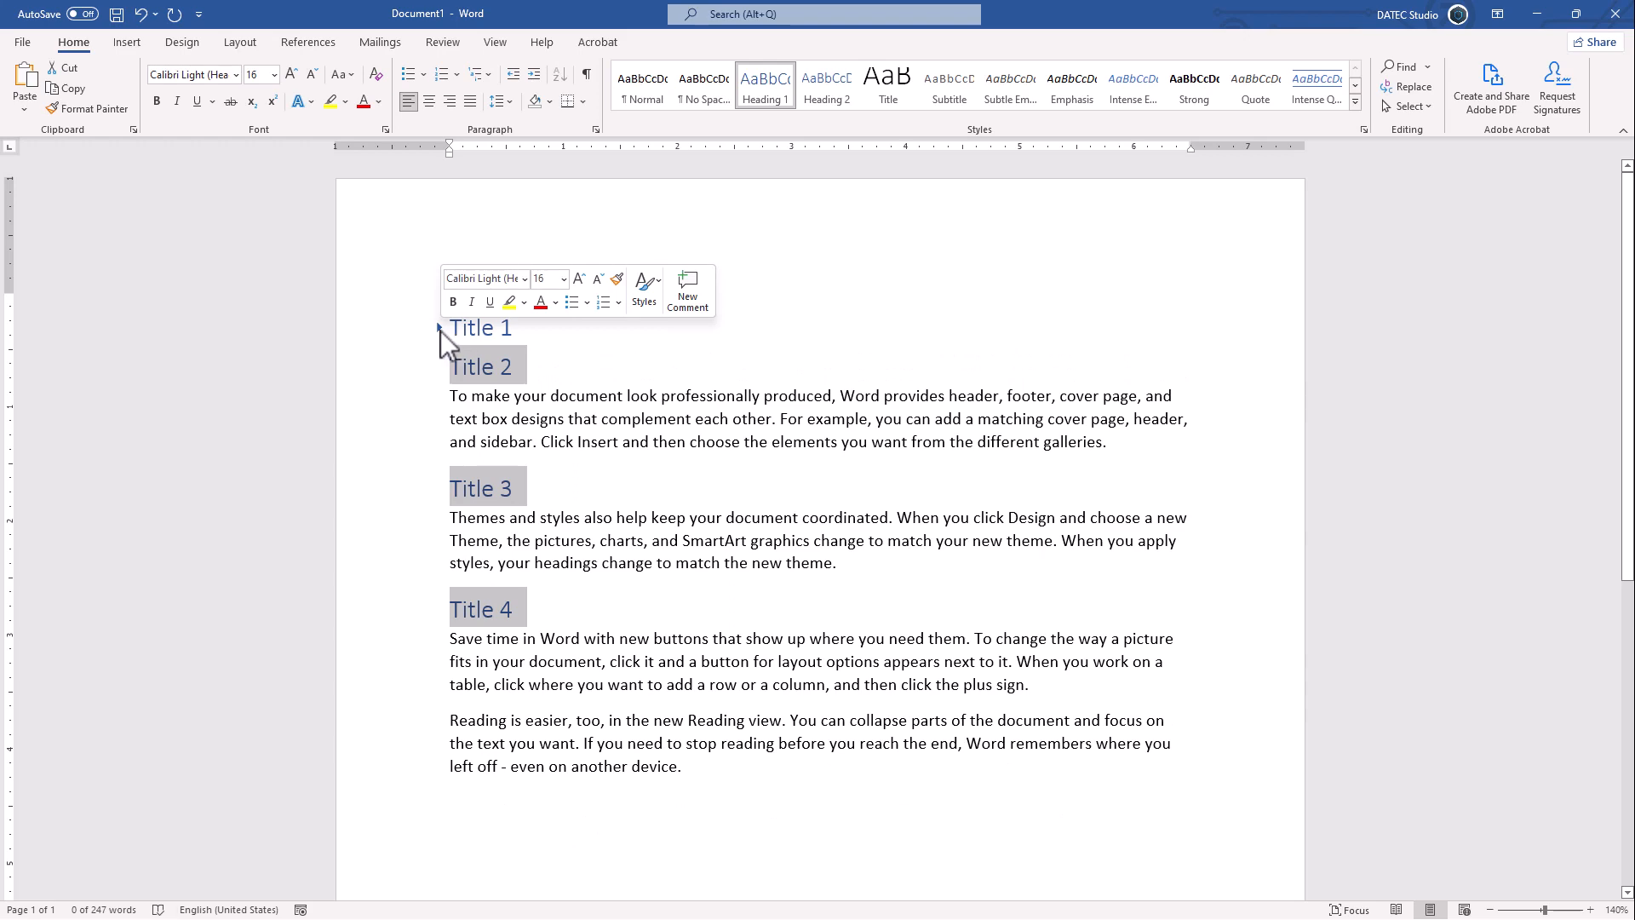
left_click(440, 329)
Insert a page break on the empty line after the last paragraph
scroll(536, 486, "down", 6)
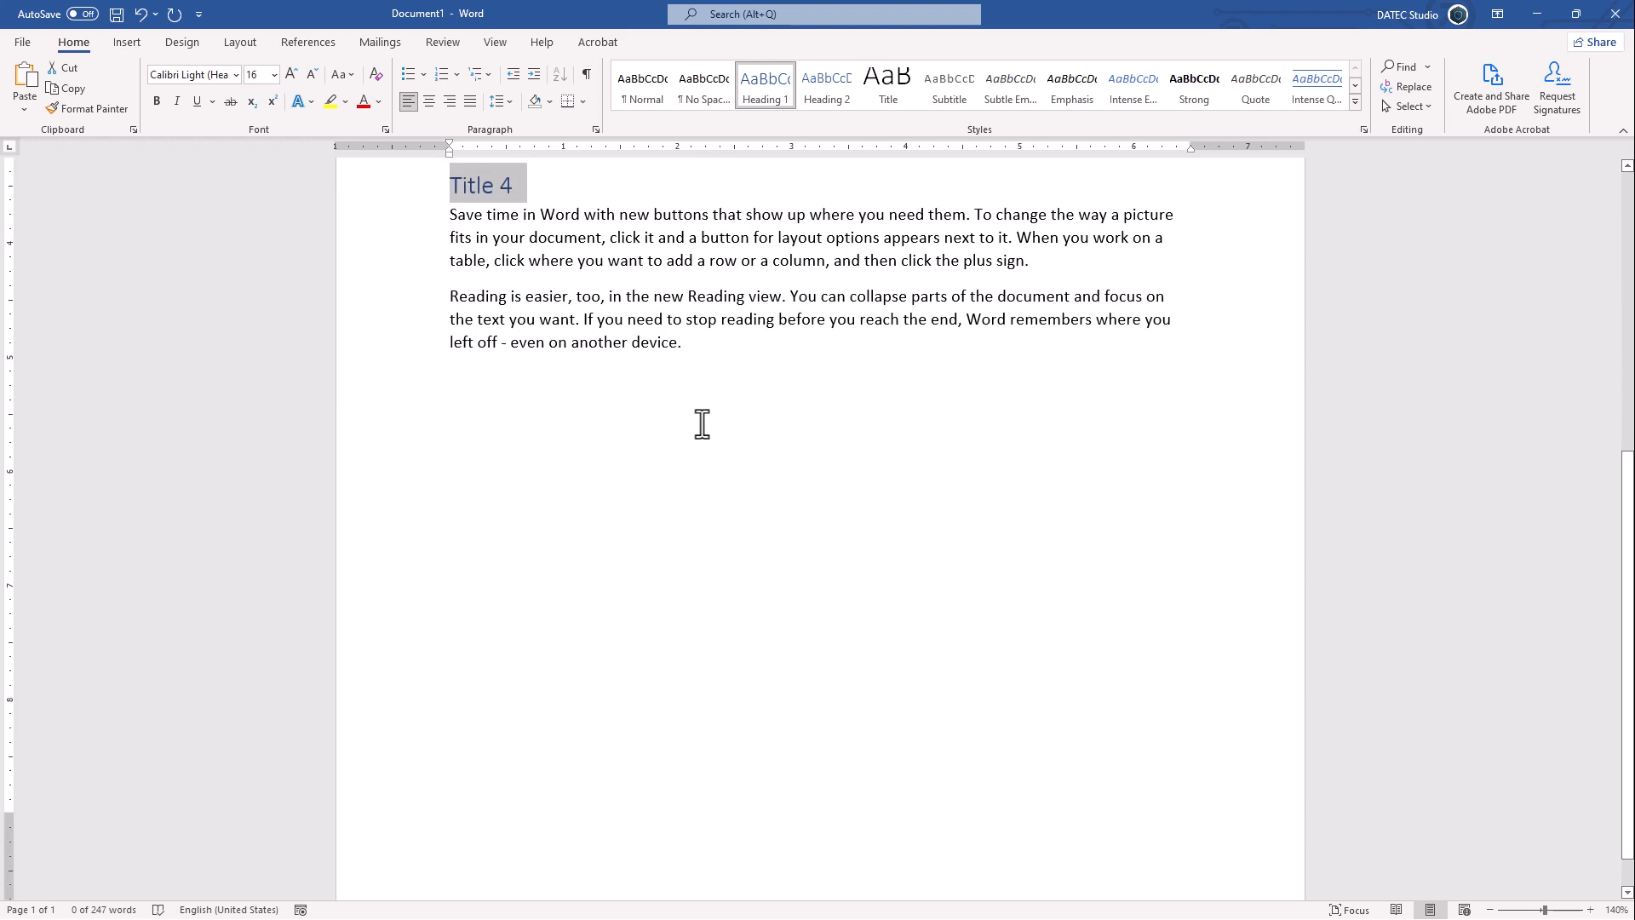
left_click(703, 409)
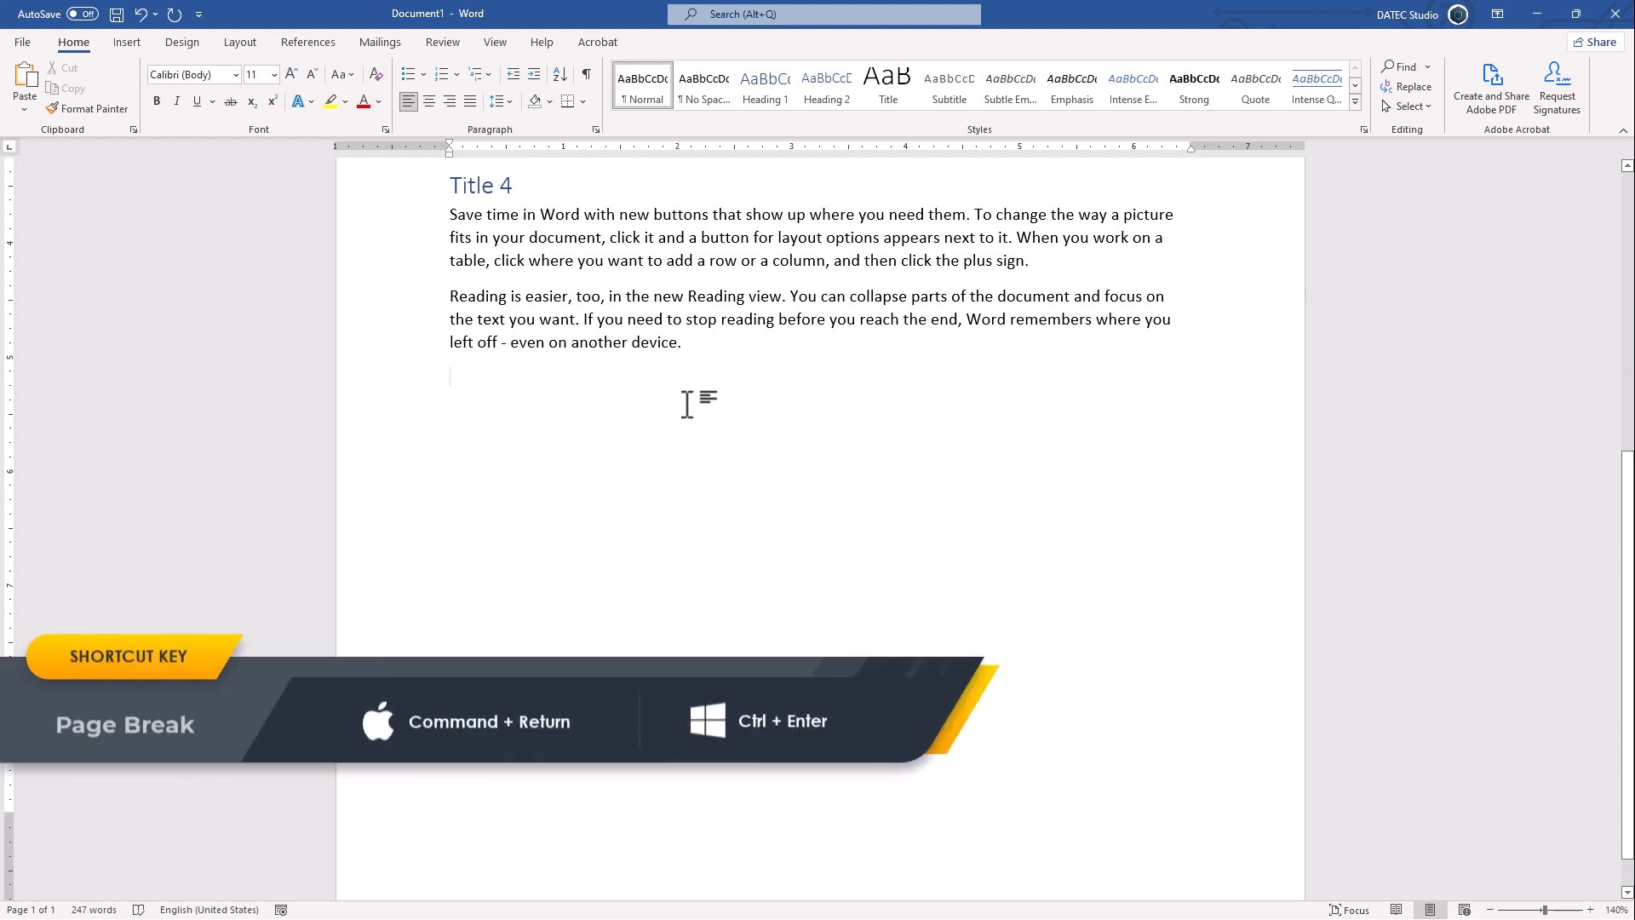
key("ctrl+Return")
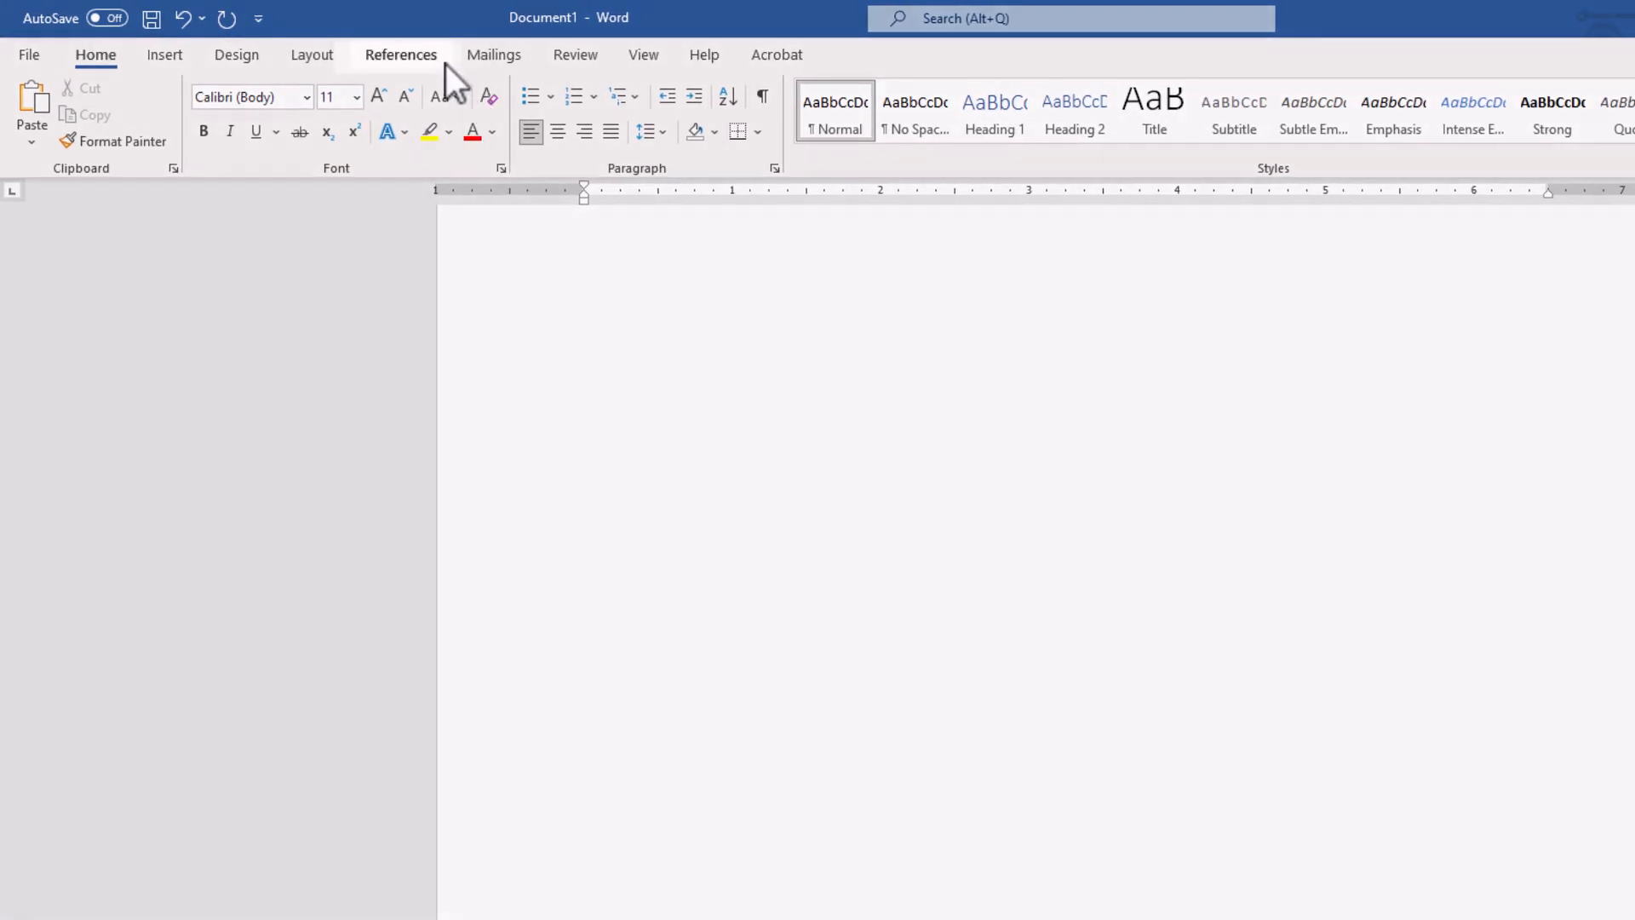
Insert the built-in Automatic Table 1 table of contents on the new page
left_click(418, 60)
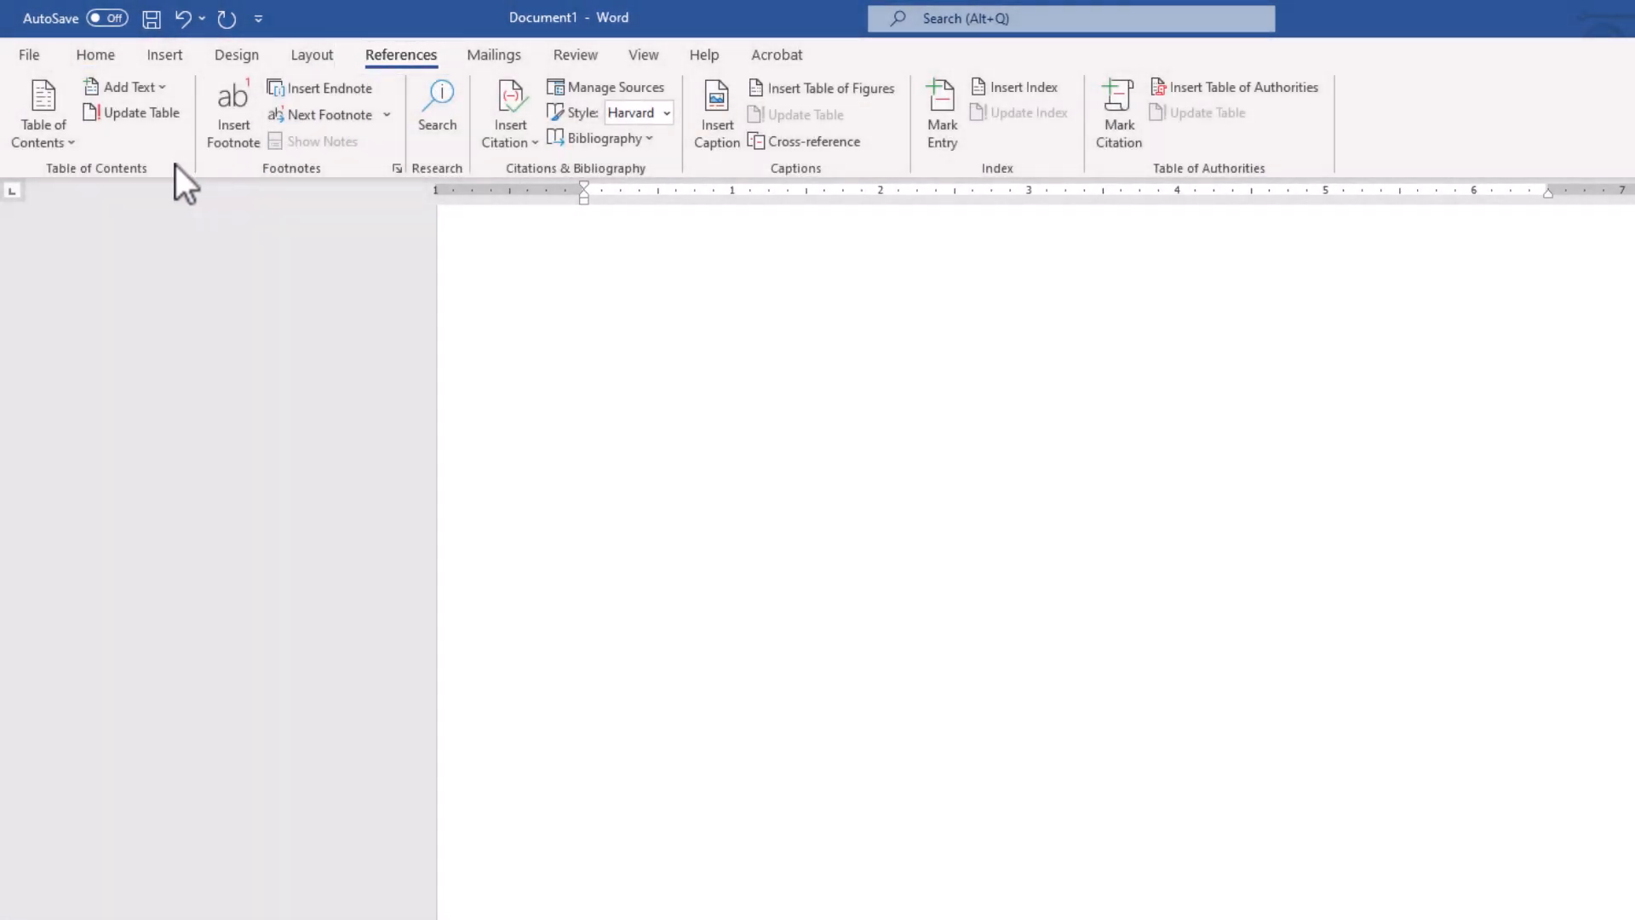
left_click(68, 145)
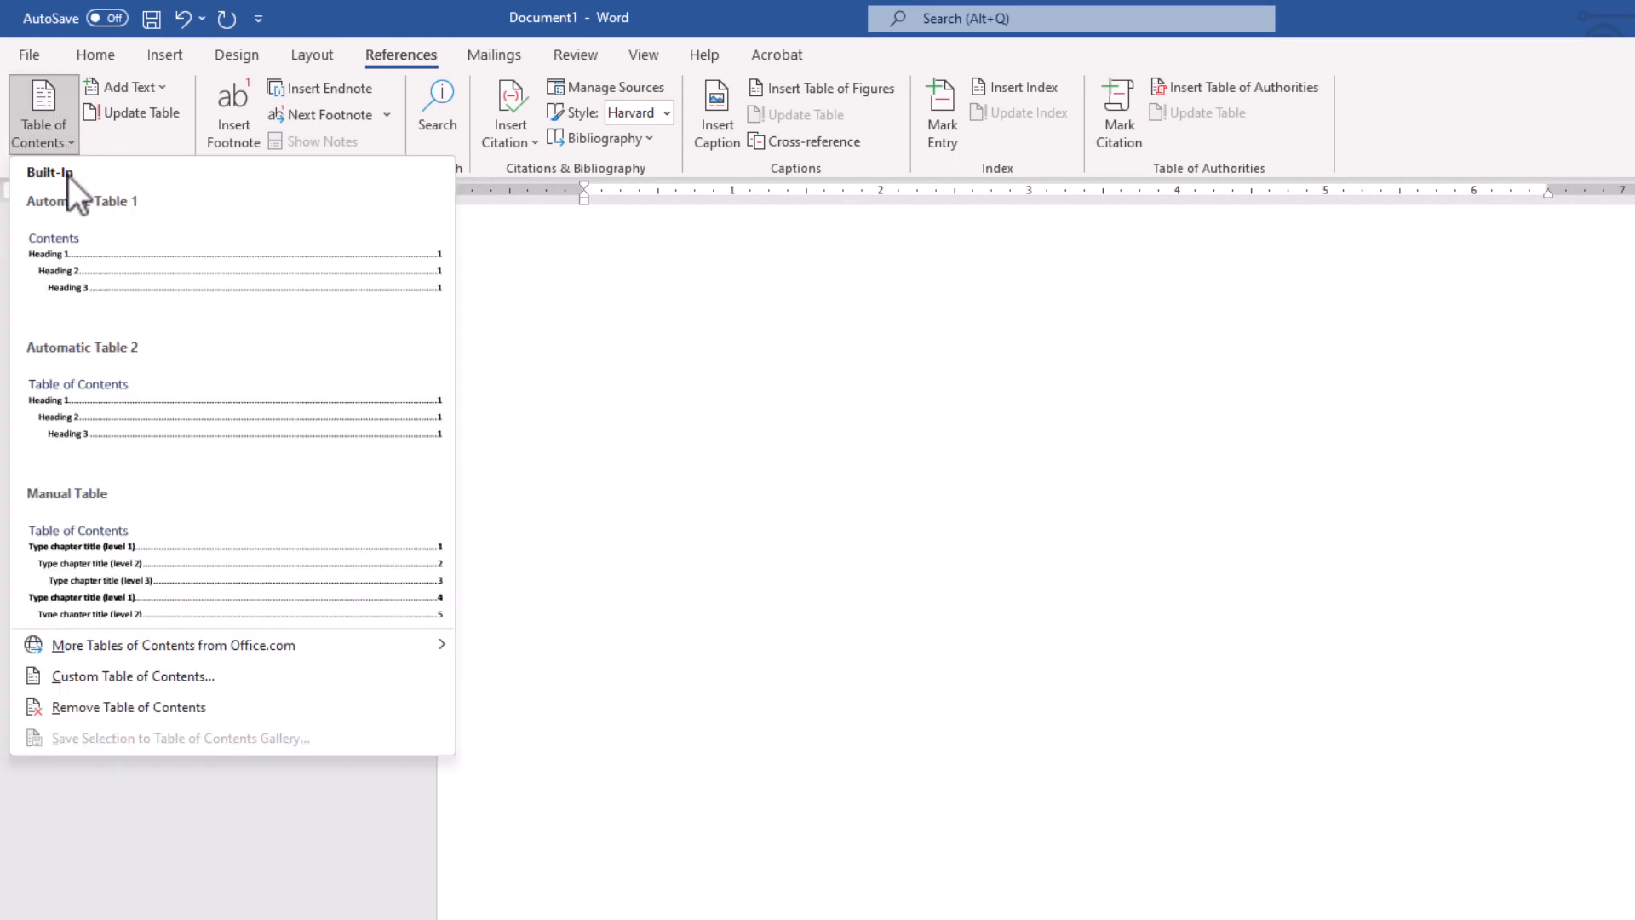
left_click(90, 268)
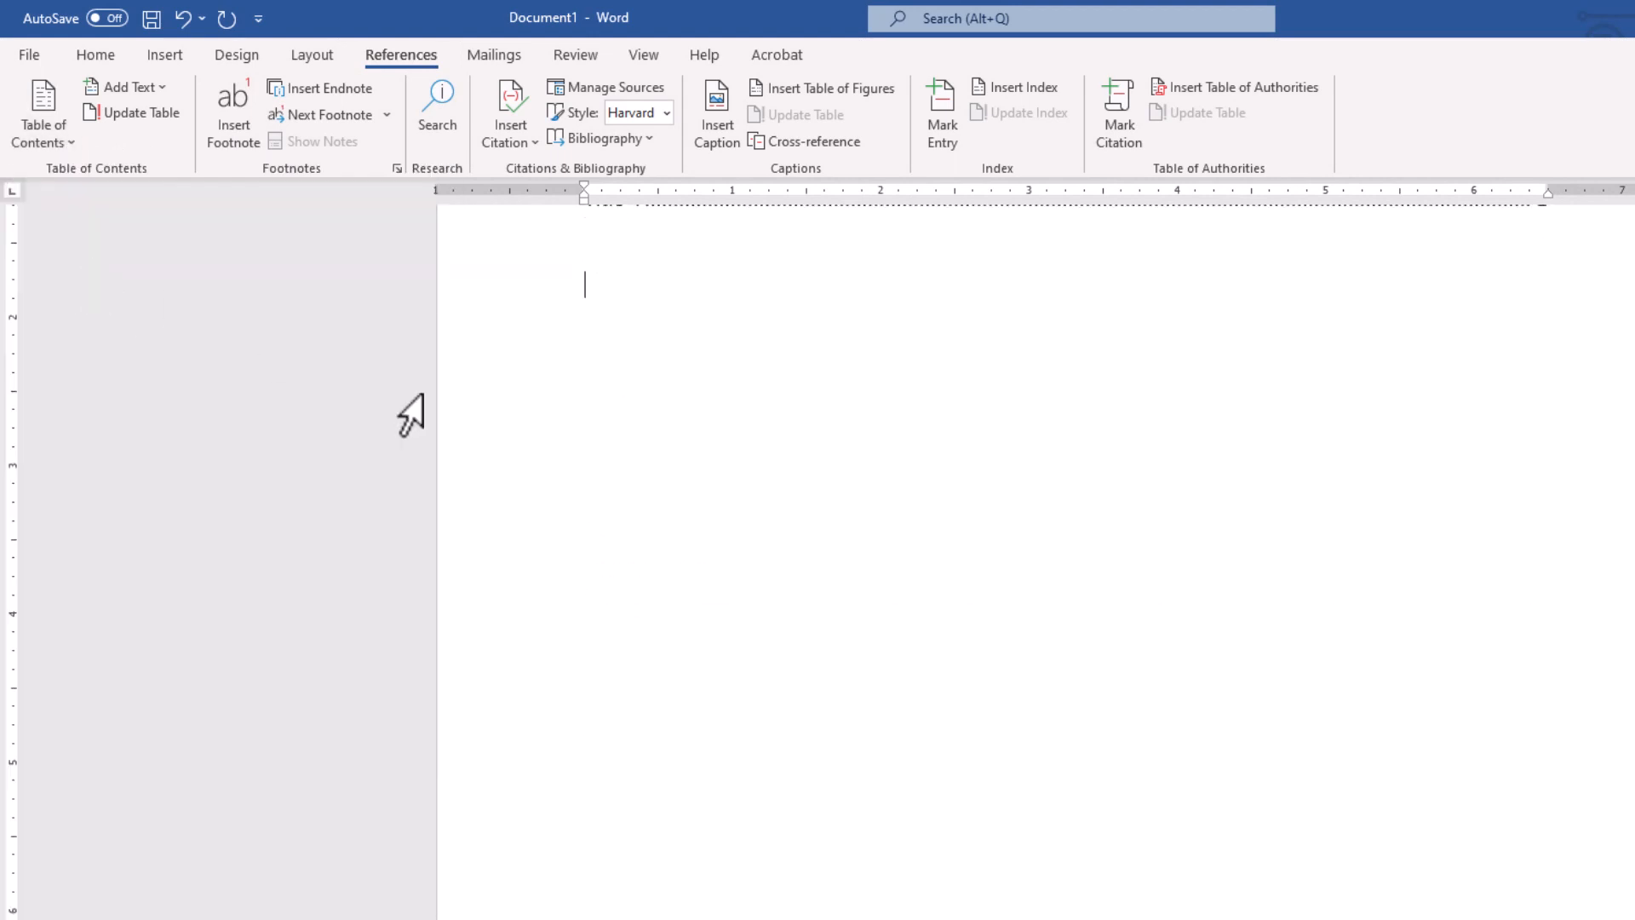
scroll(511, 434, "up", 4)
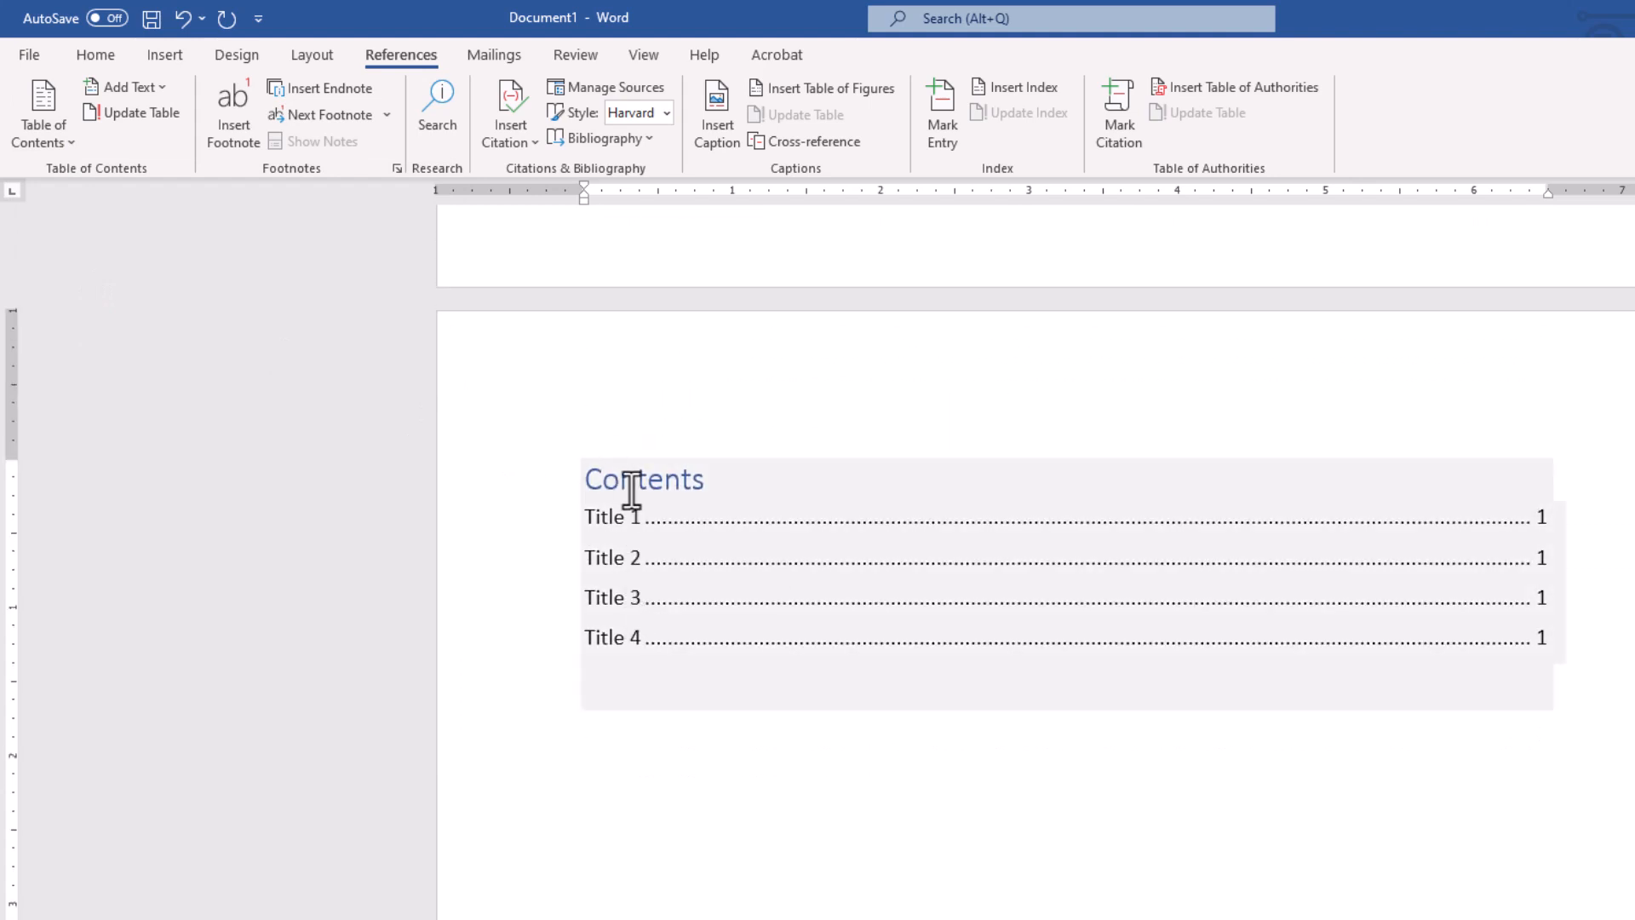
Add the line "subtitle" directly under the Title 3 heading and give it the Heading 2 style
left_click(616, 562, "ctrl")
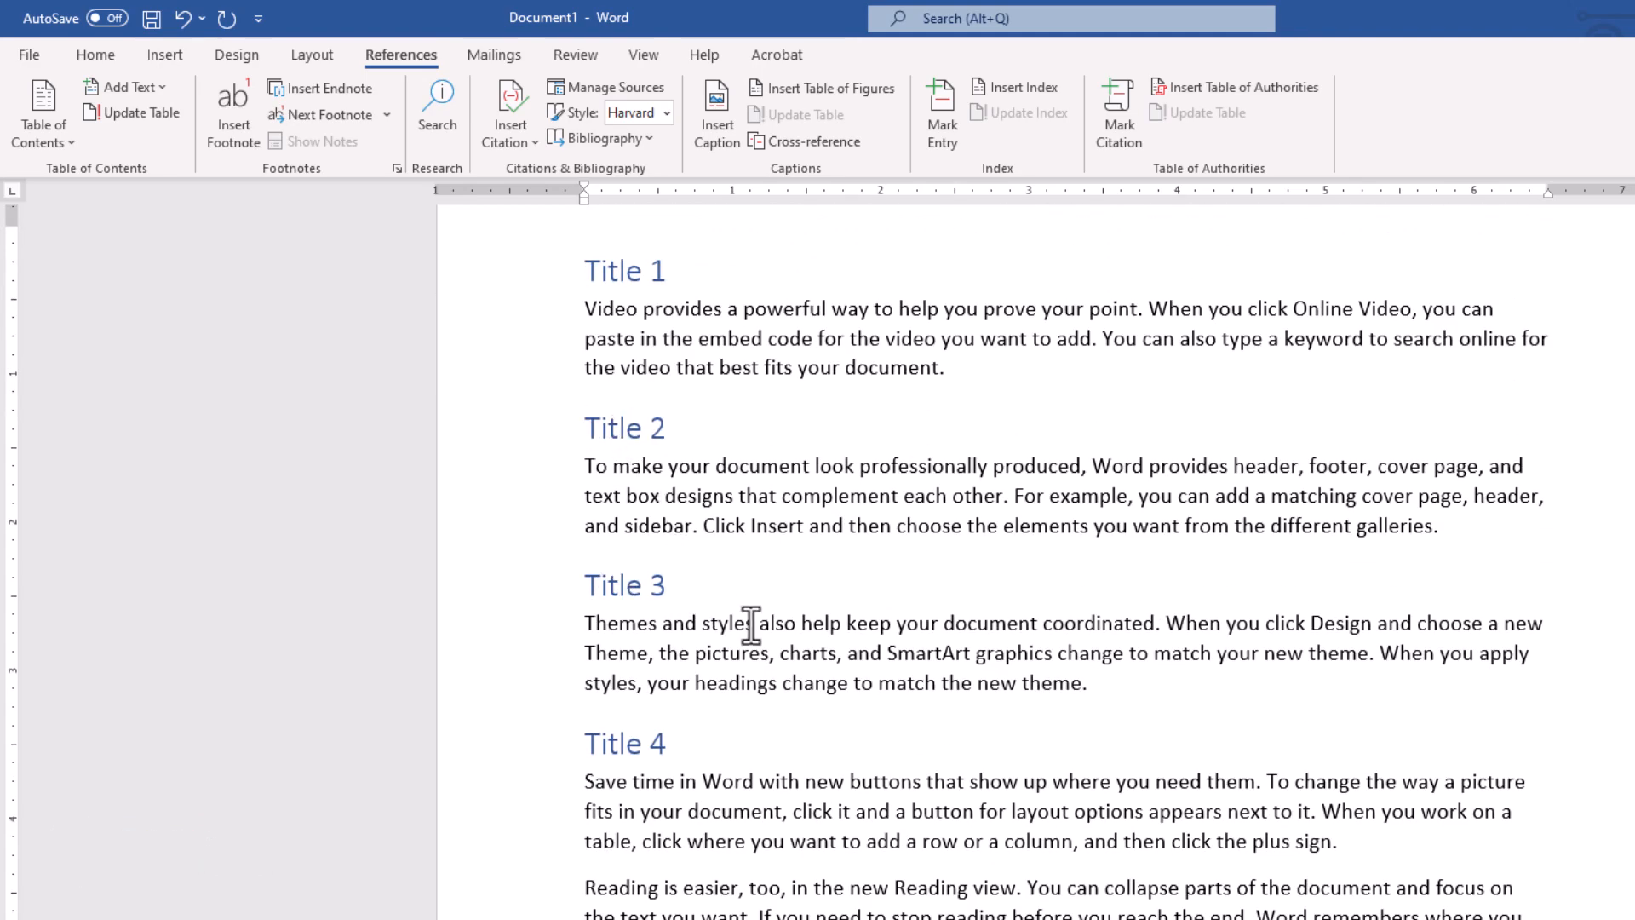
left_click(753, 591)
key("Return")
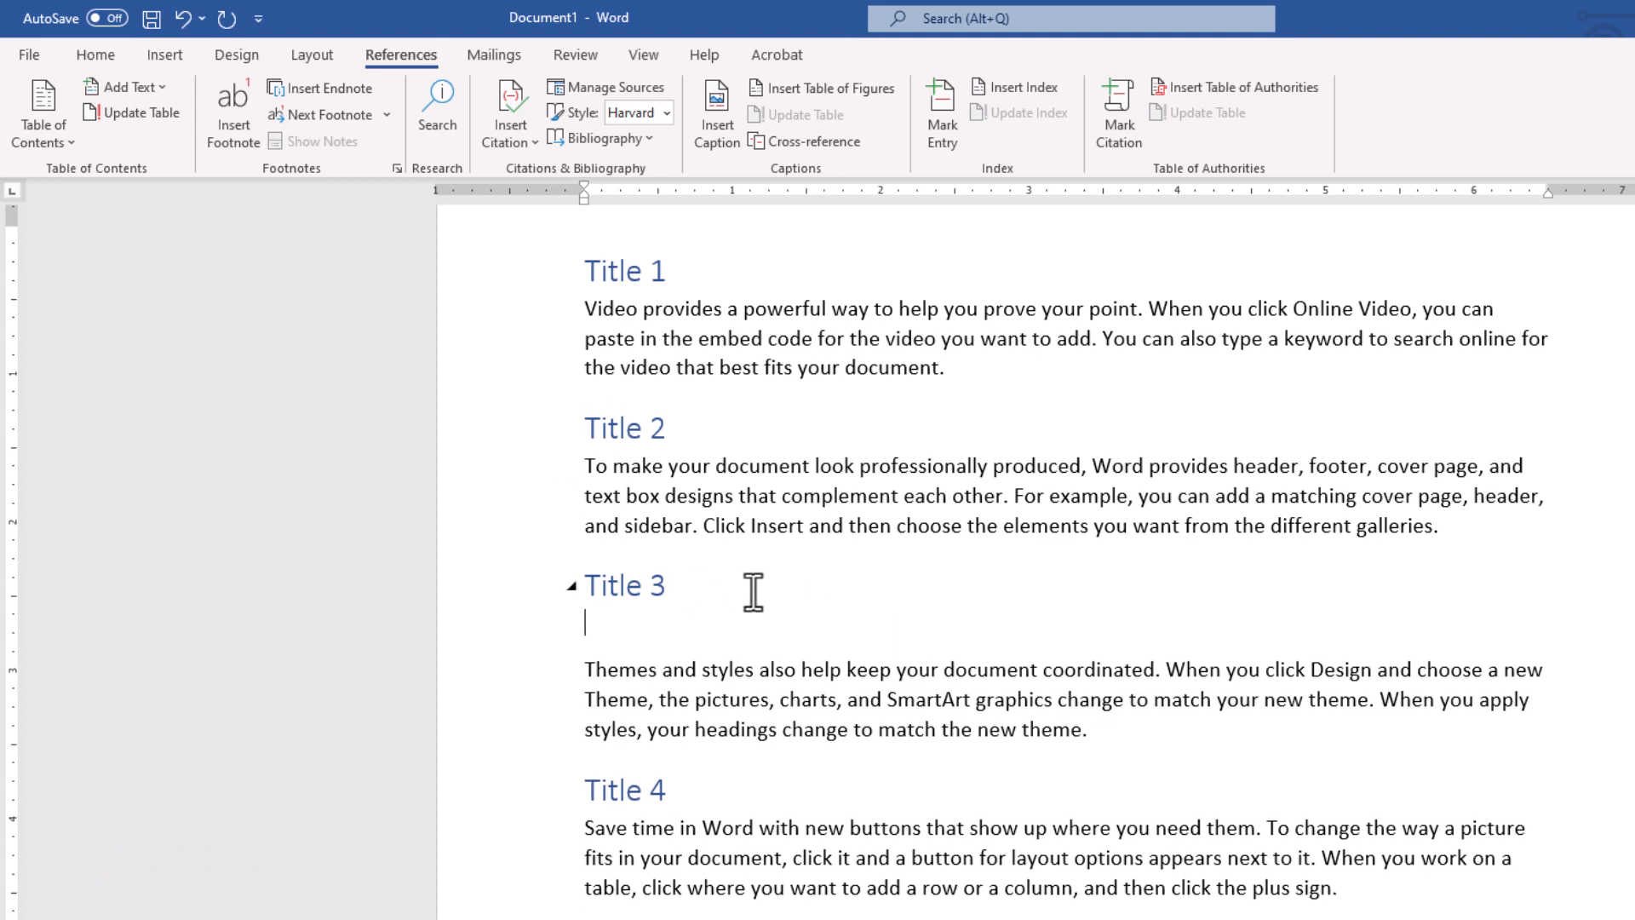
type("subtitle")
double_click(625, 629)
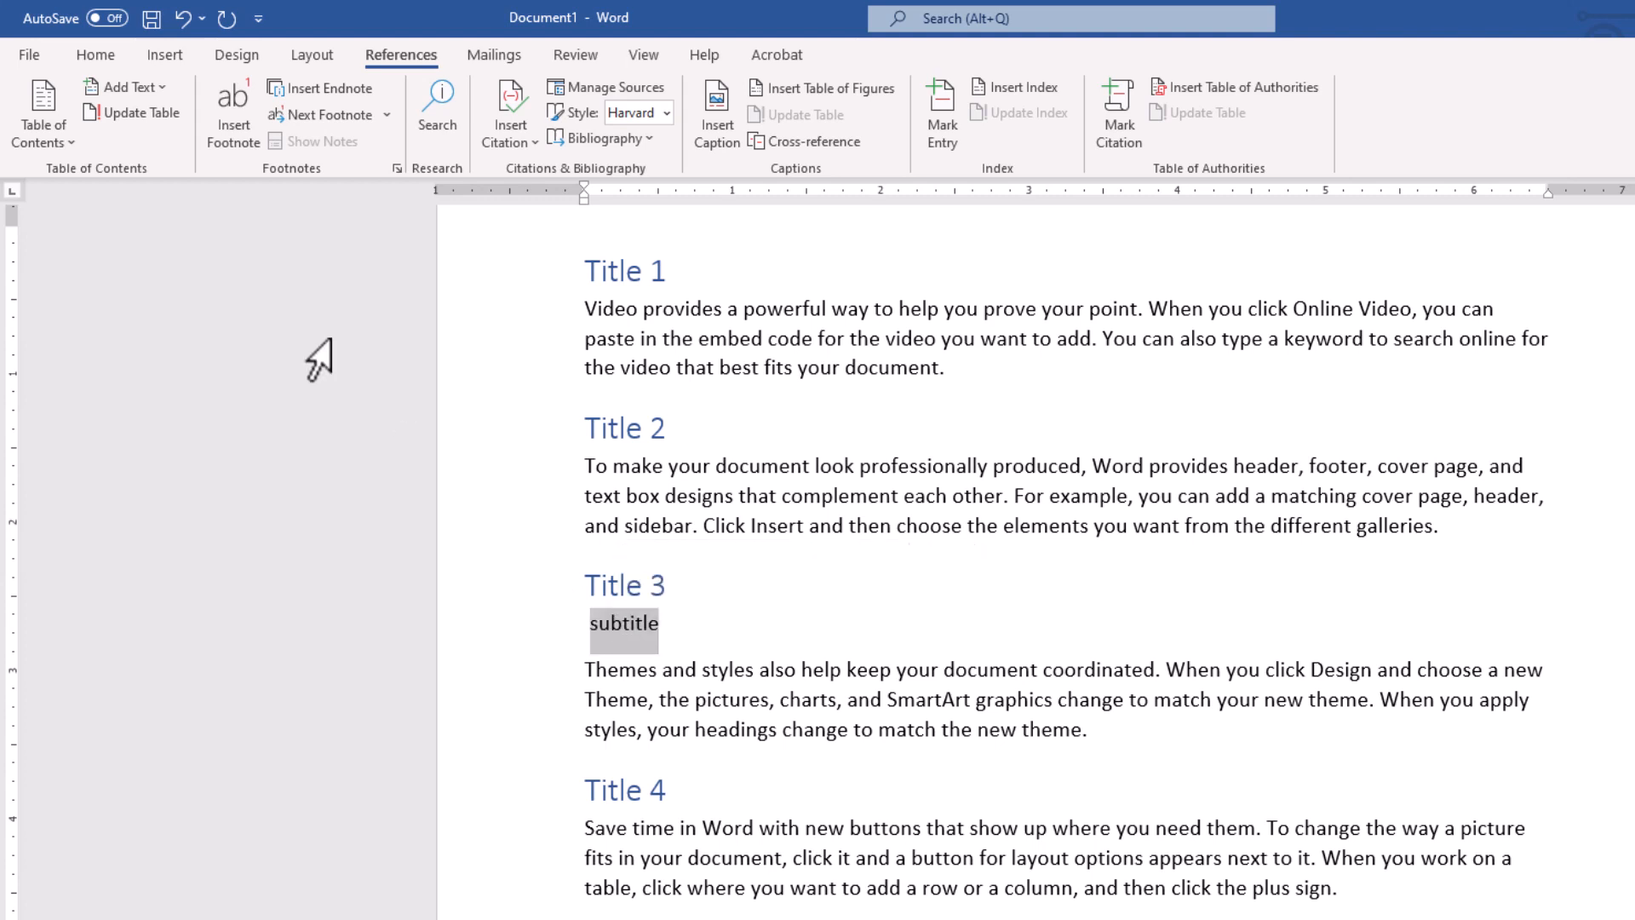
left_click(113, 61)
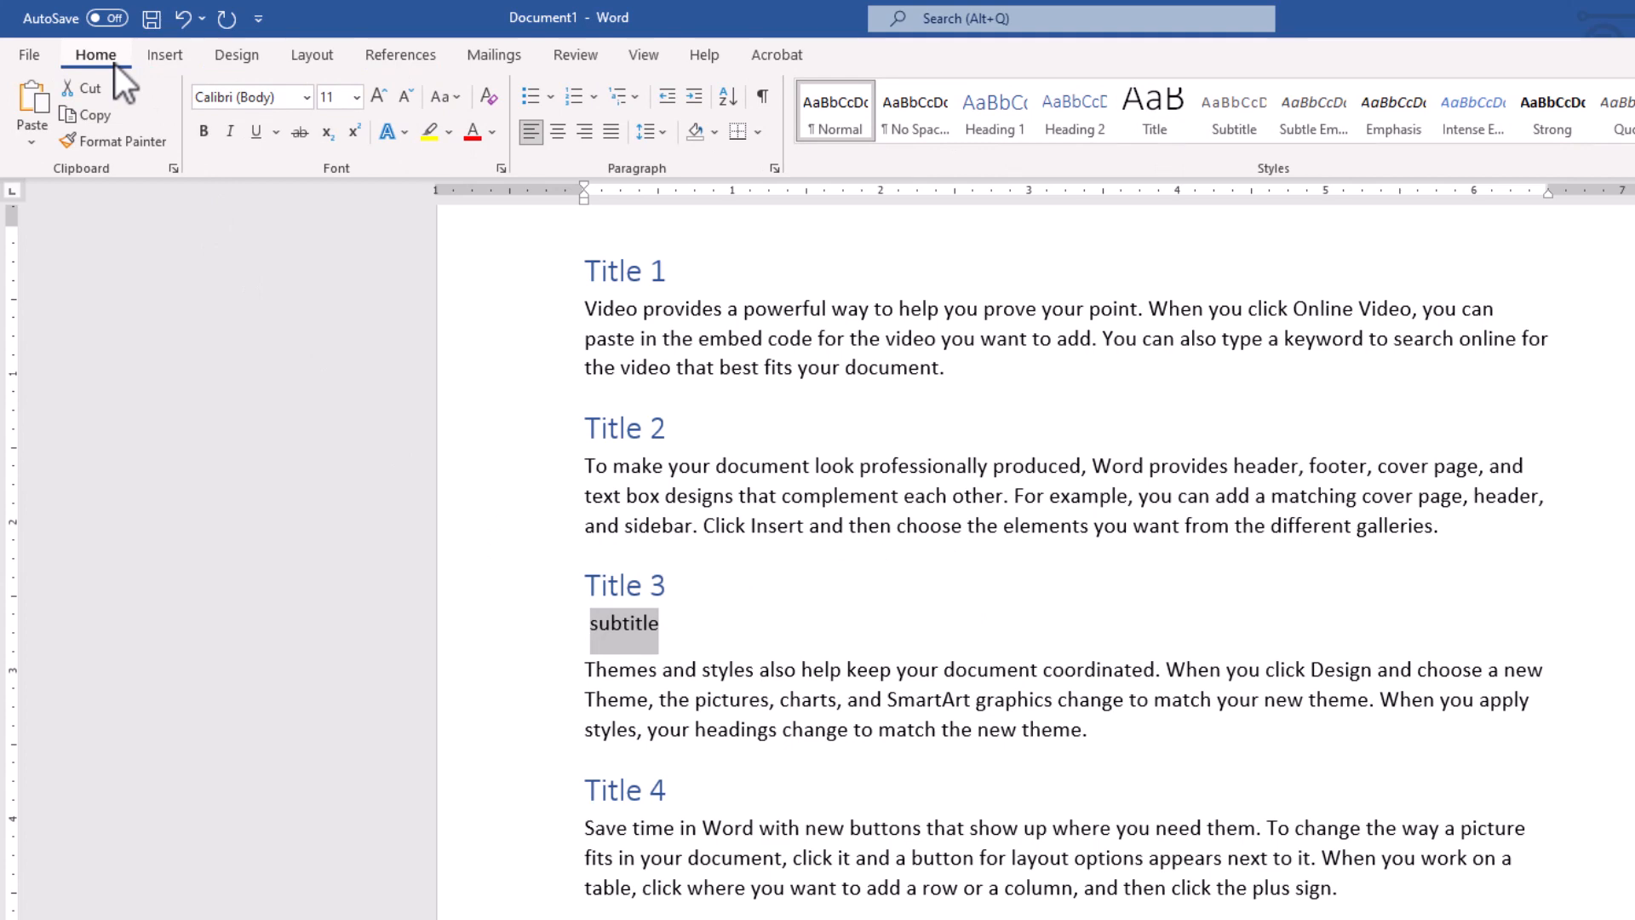
left_click(1066, 129)
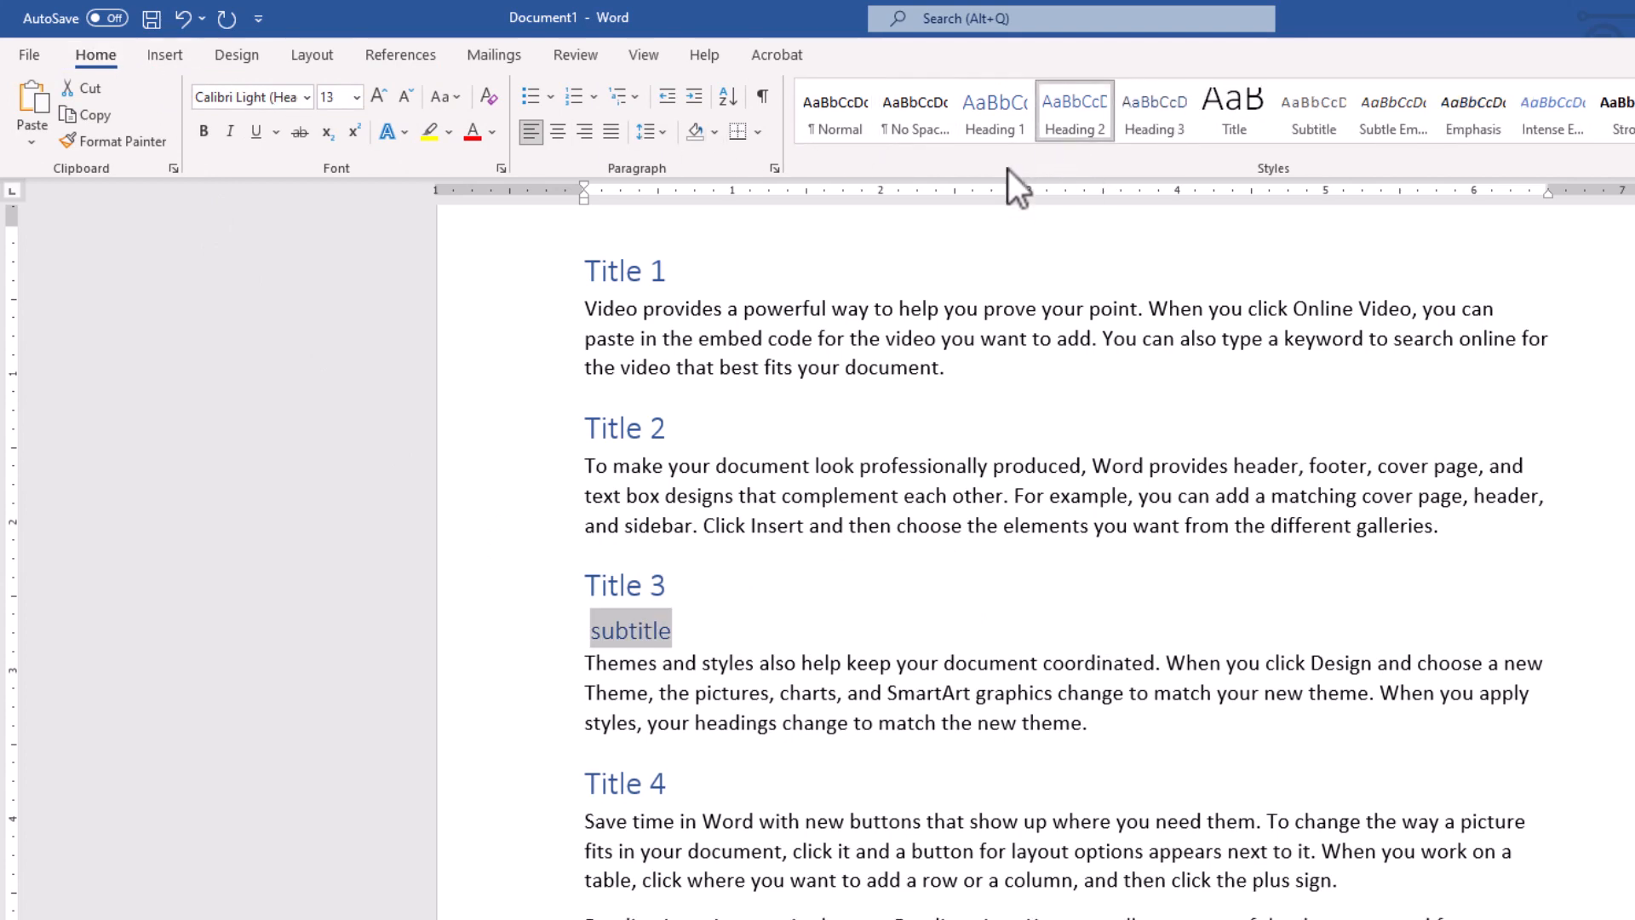
Update the entire table of contents to include the new subtitle
scroll(710, 504, "down", 15)
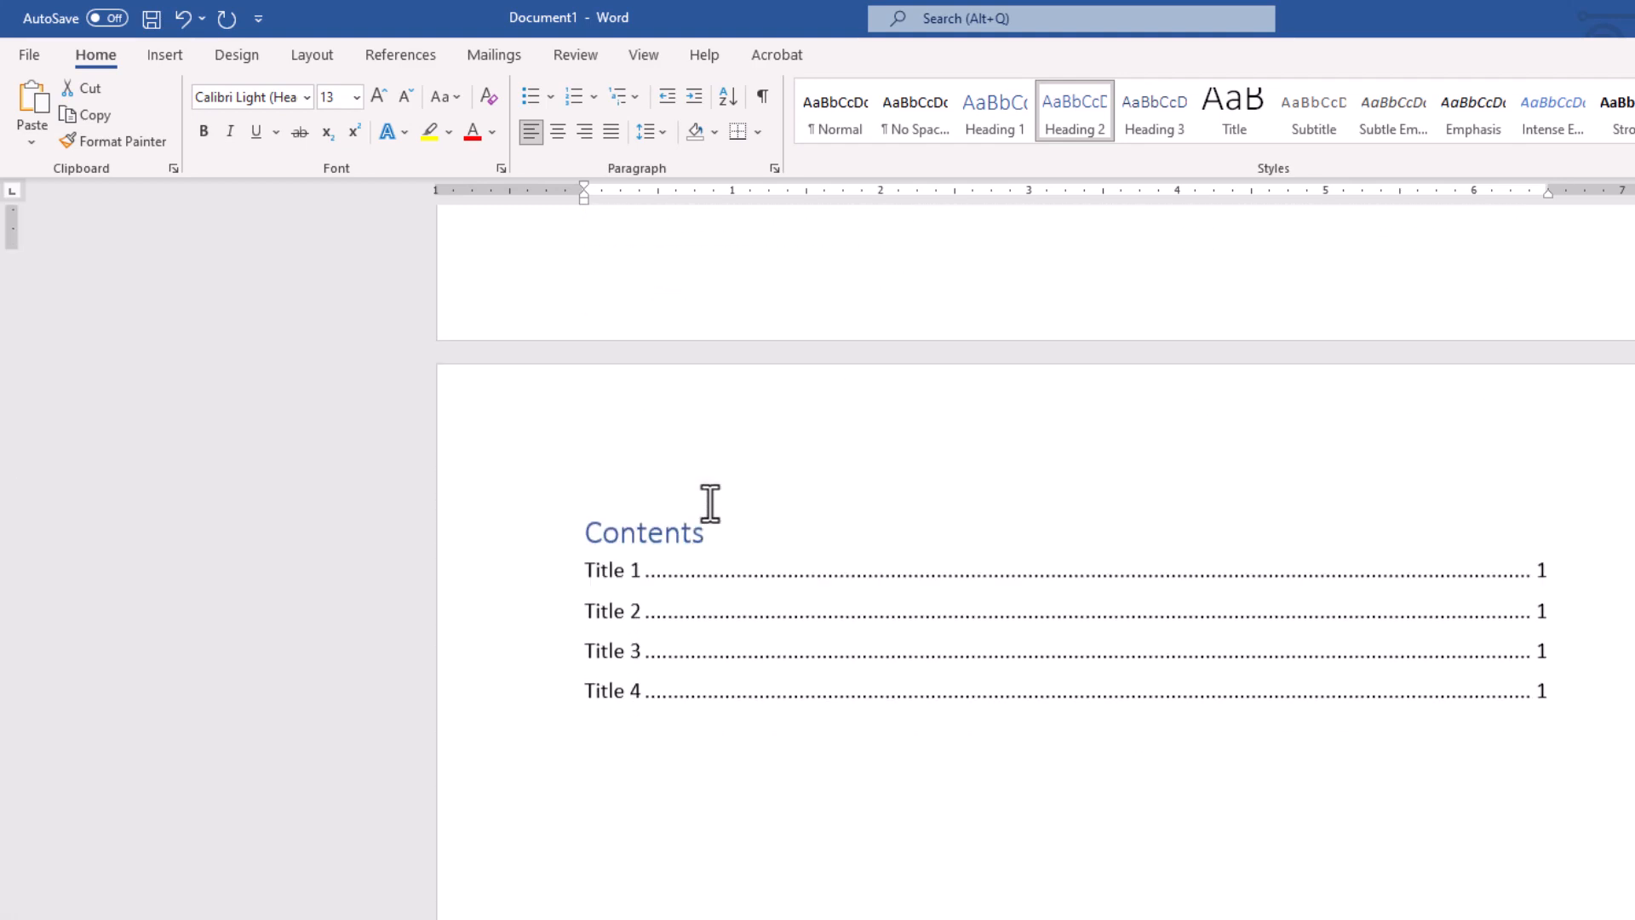
scroll(710, 503, "down", 2)
left_click(678, 379)
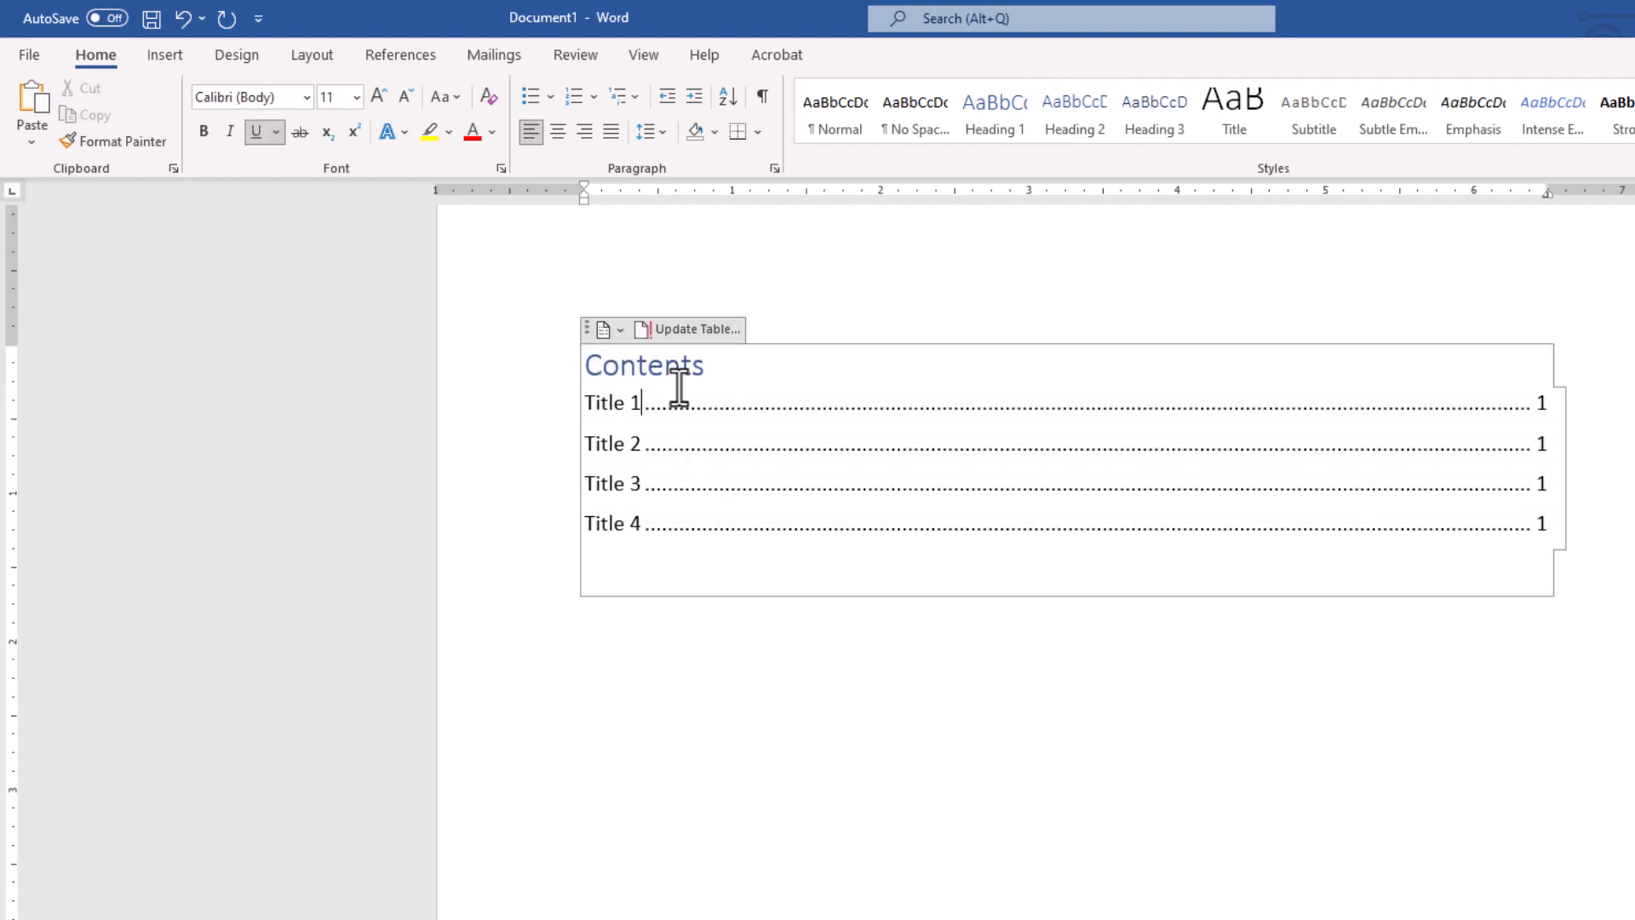
left_click(693, 330)
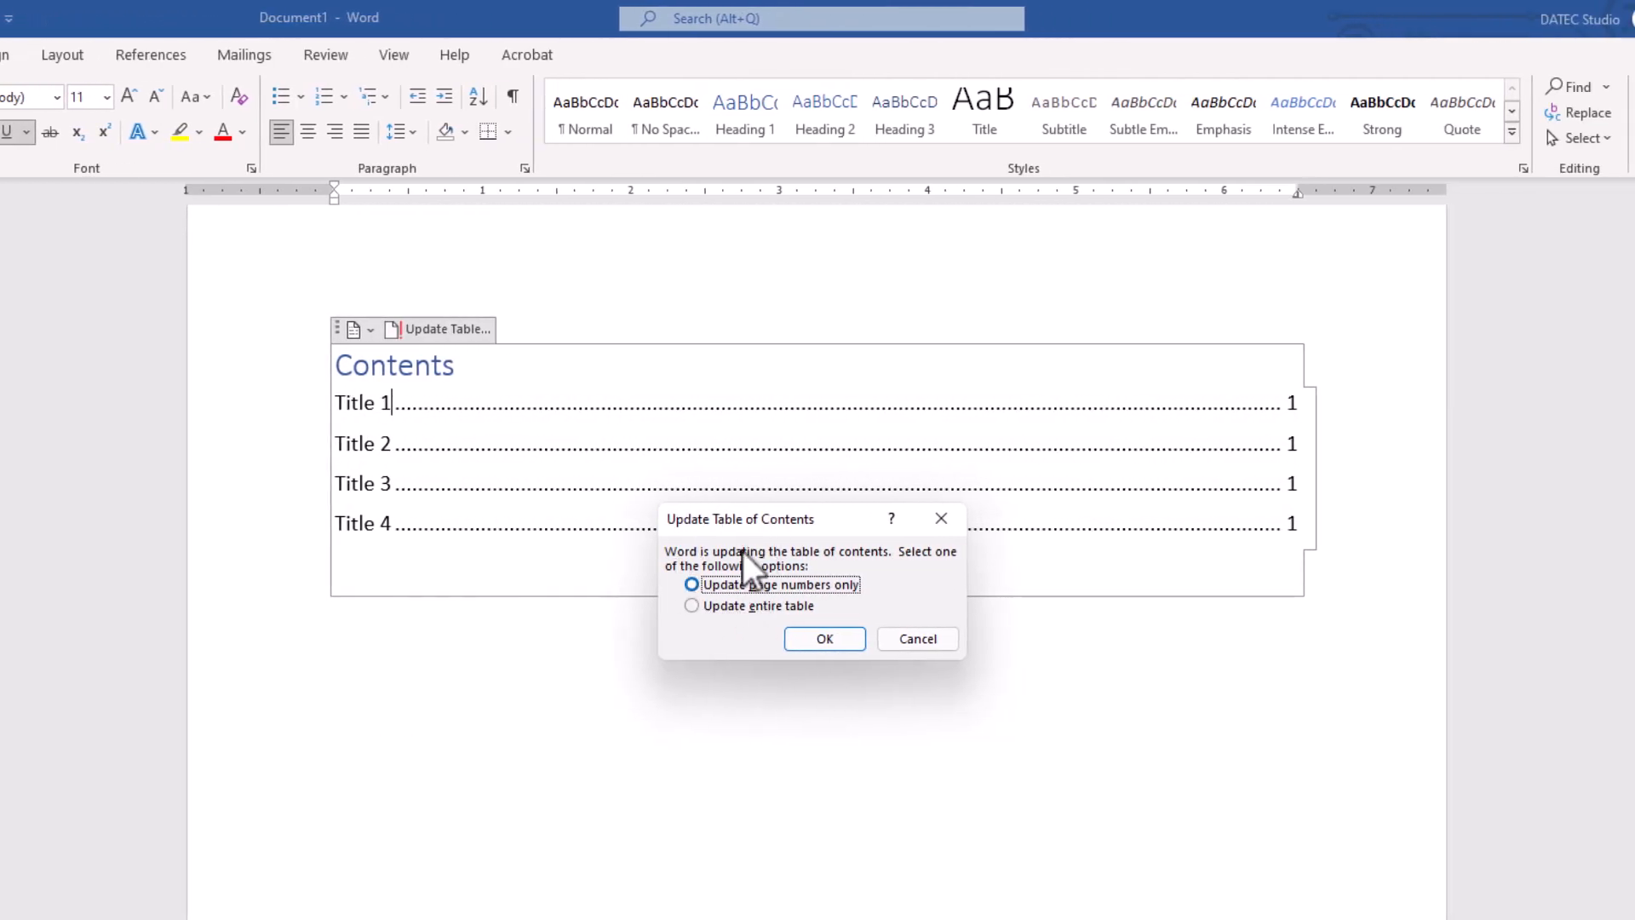
left_click(759, 604)
left_click(831, 635)
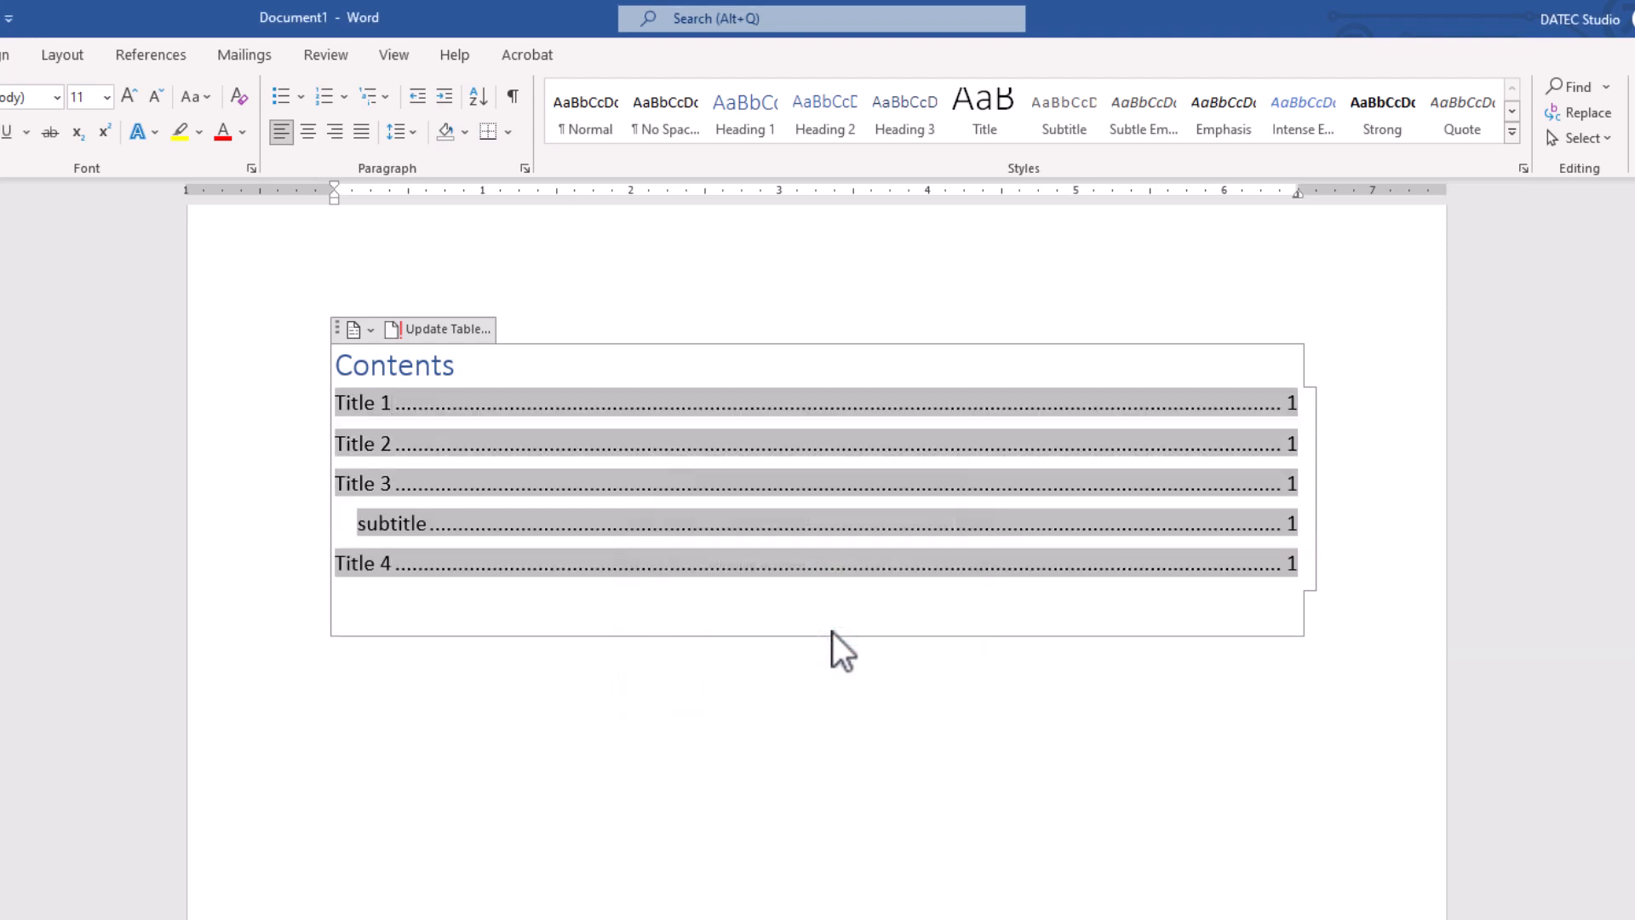
Try the subtitle link in the table of contents and look through the complete style gallery
left_click(403, 524, "ctrl")
left_click(478, 519)
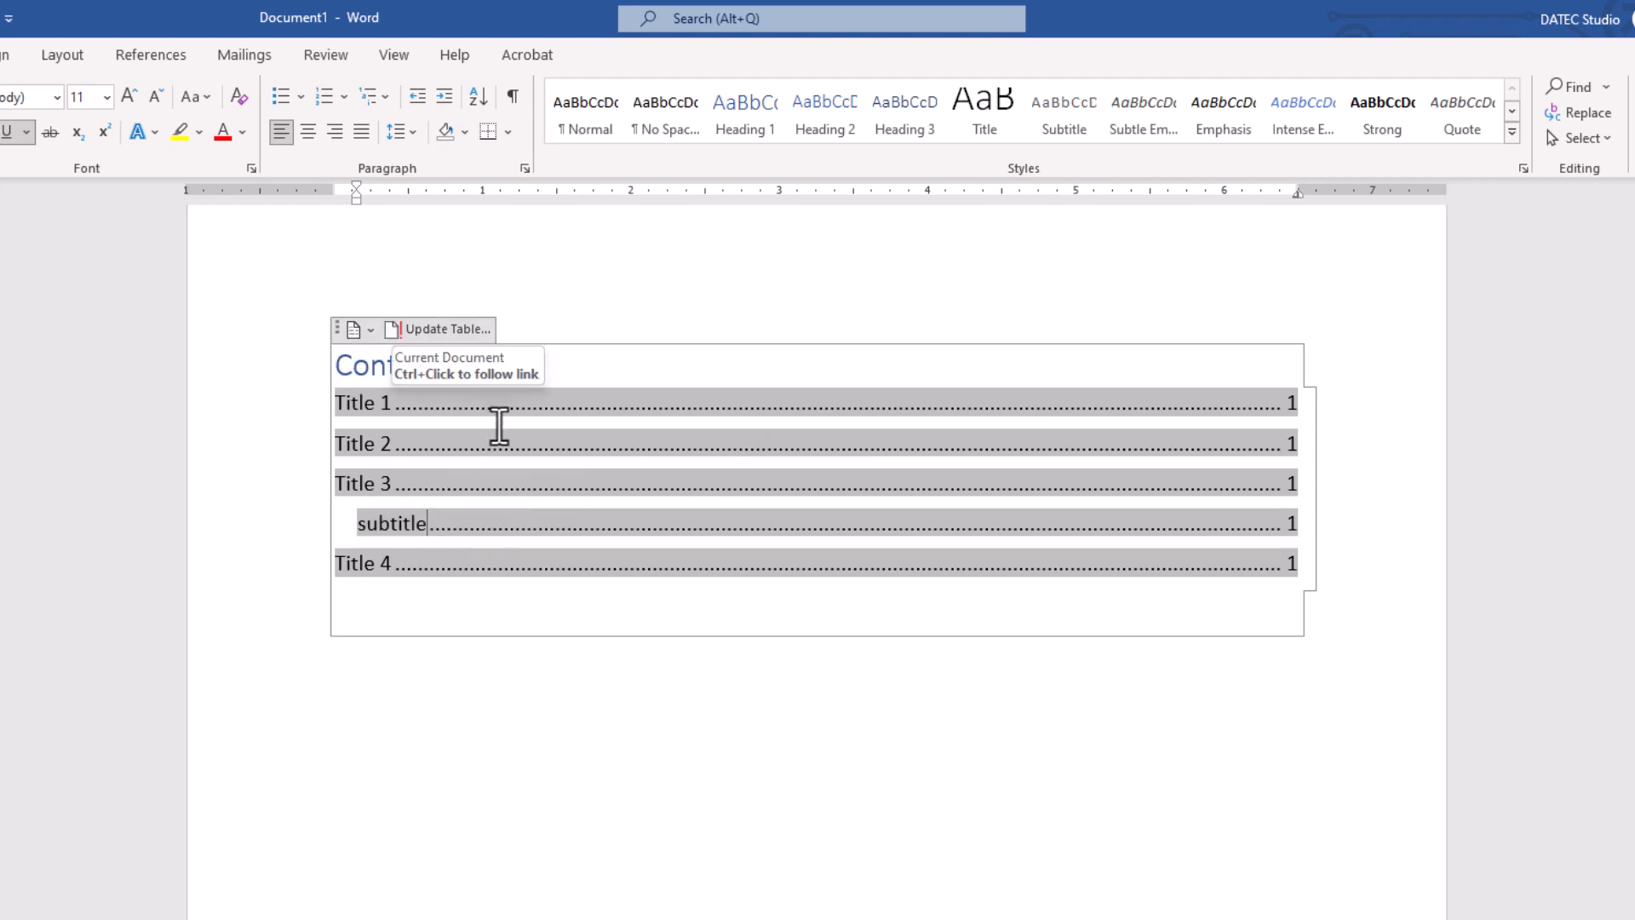
scroll(475, 440, "up", 10)
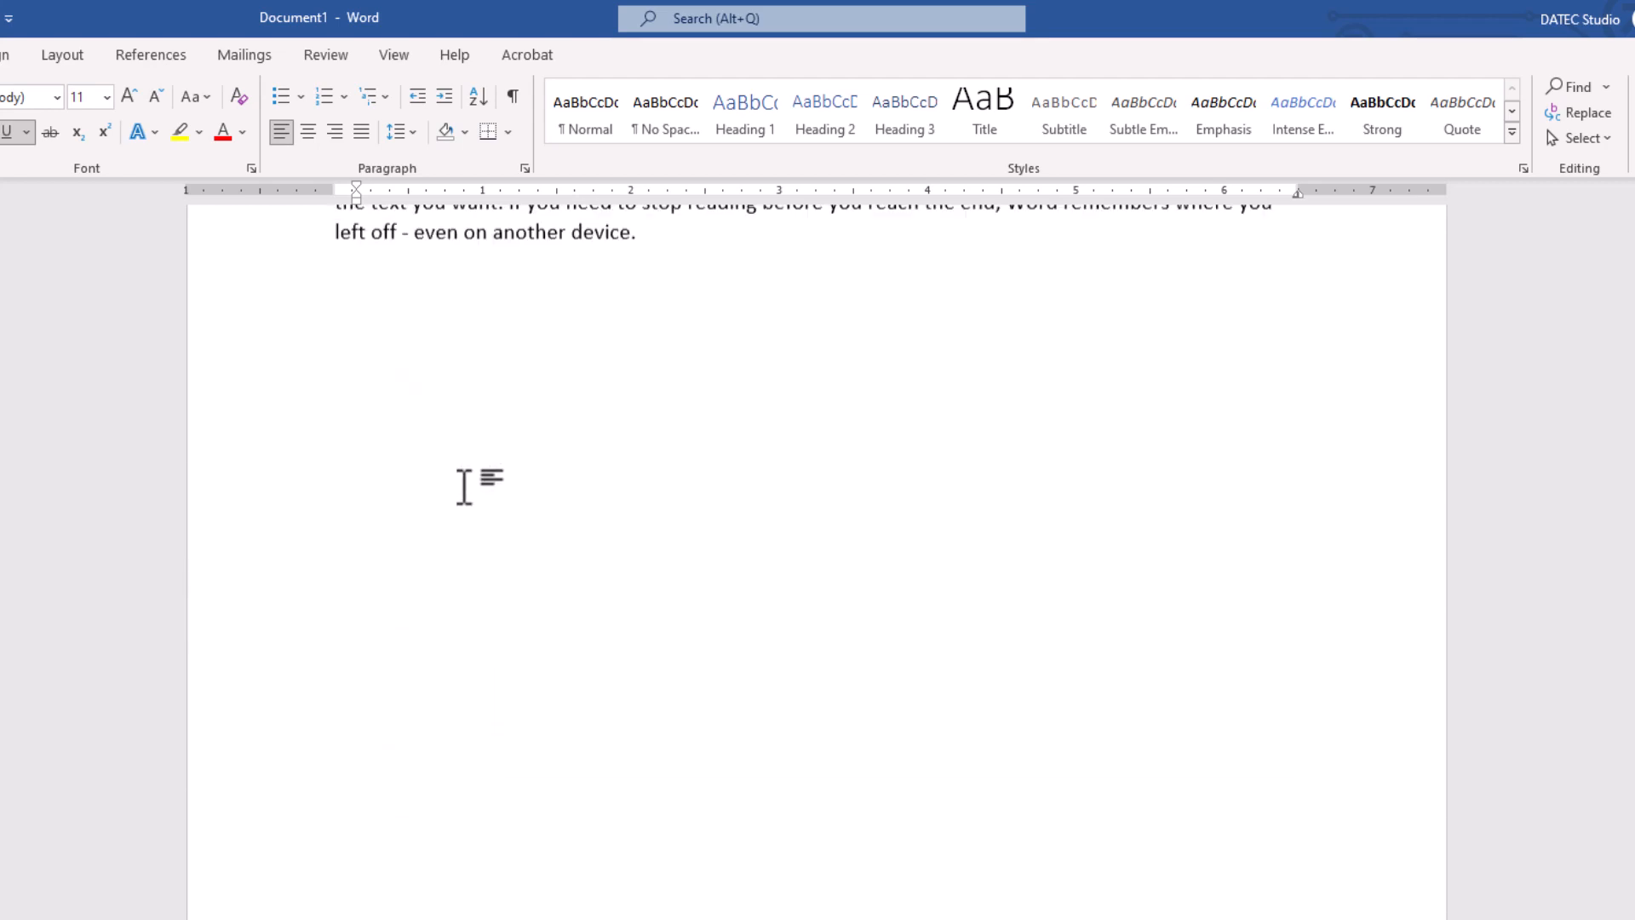
scroll(459, 487, "up", 5)
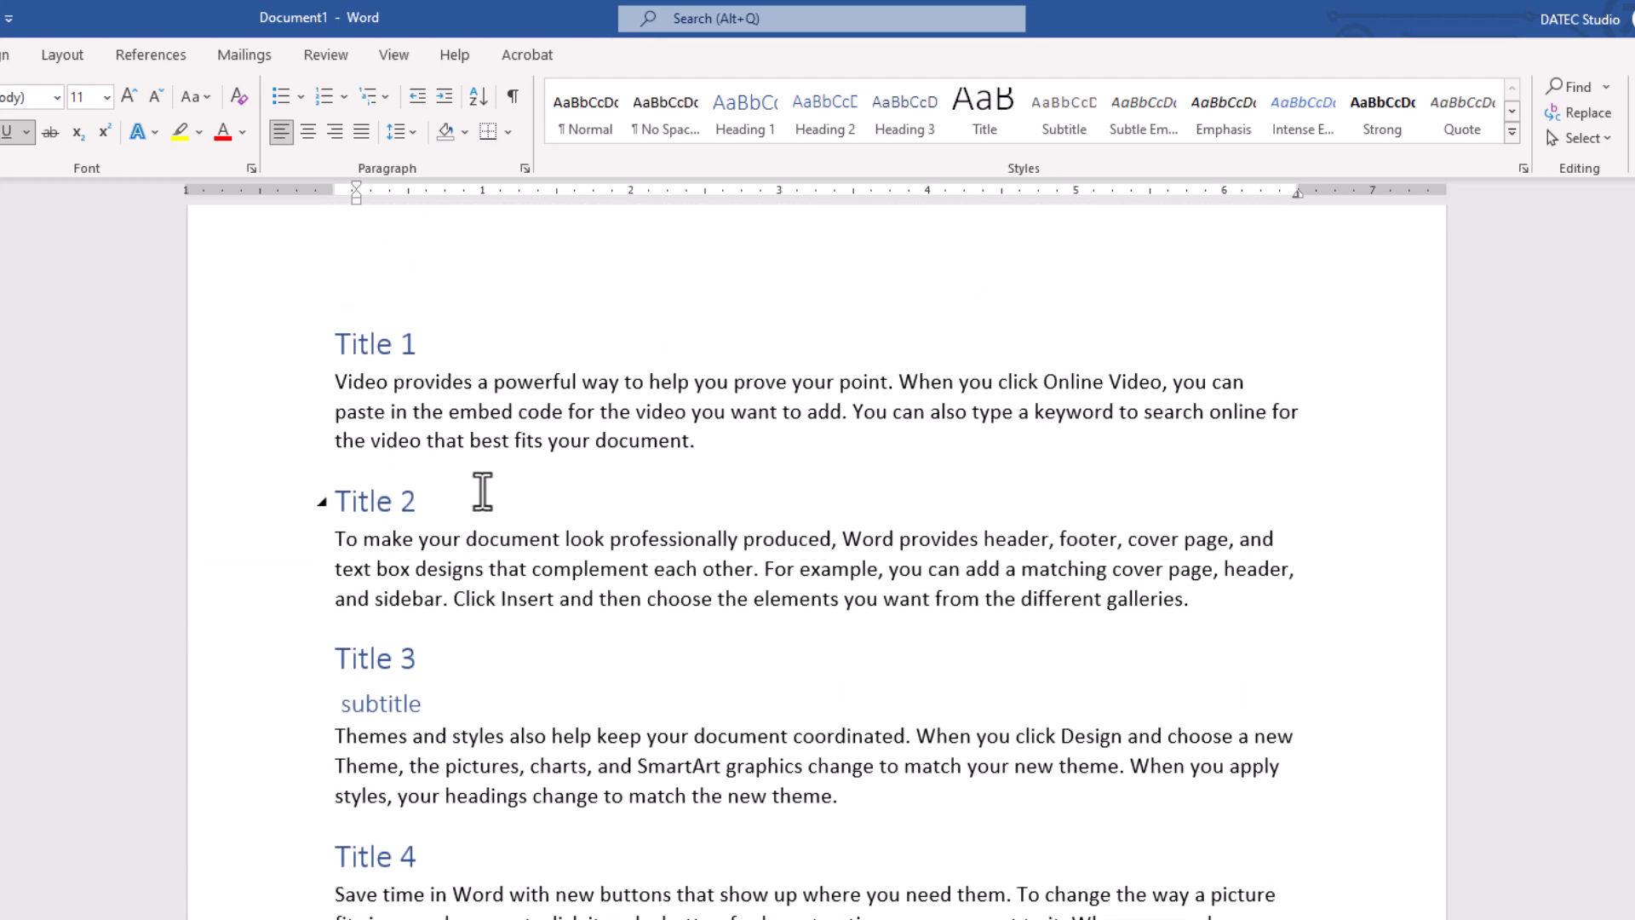
left_click(1513, 135)
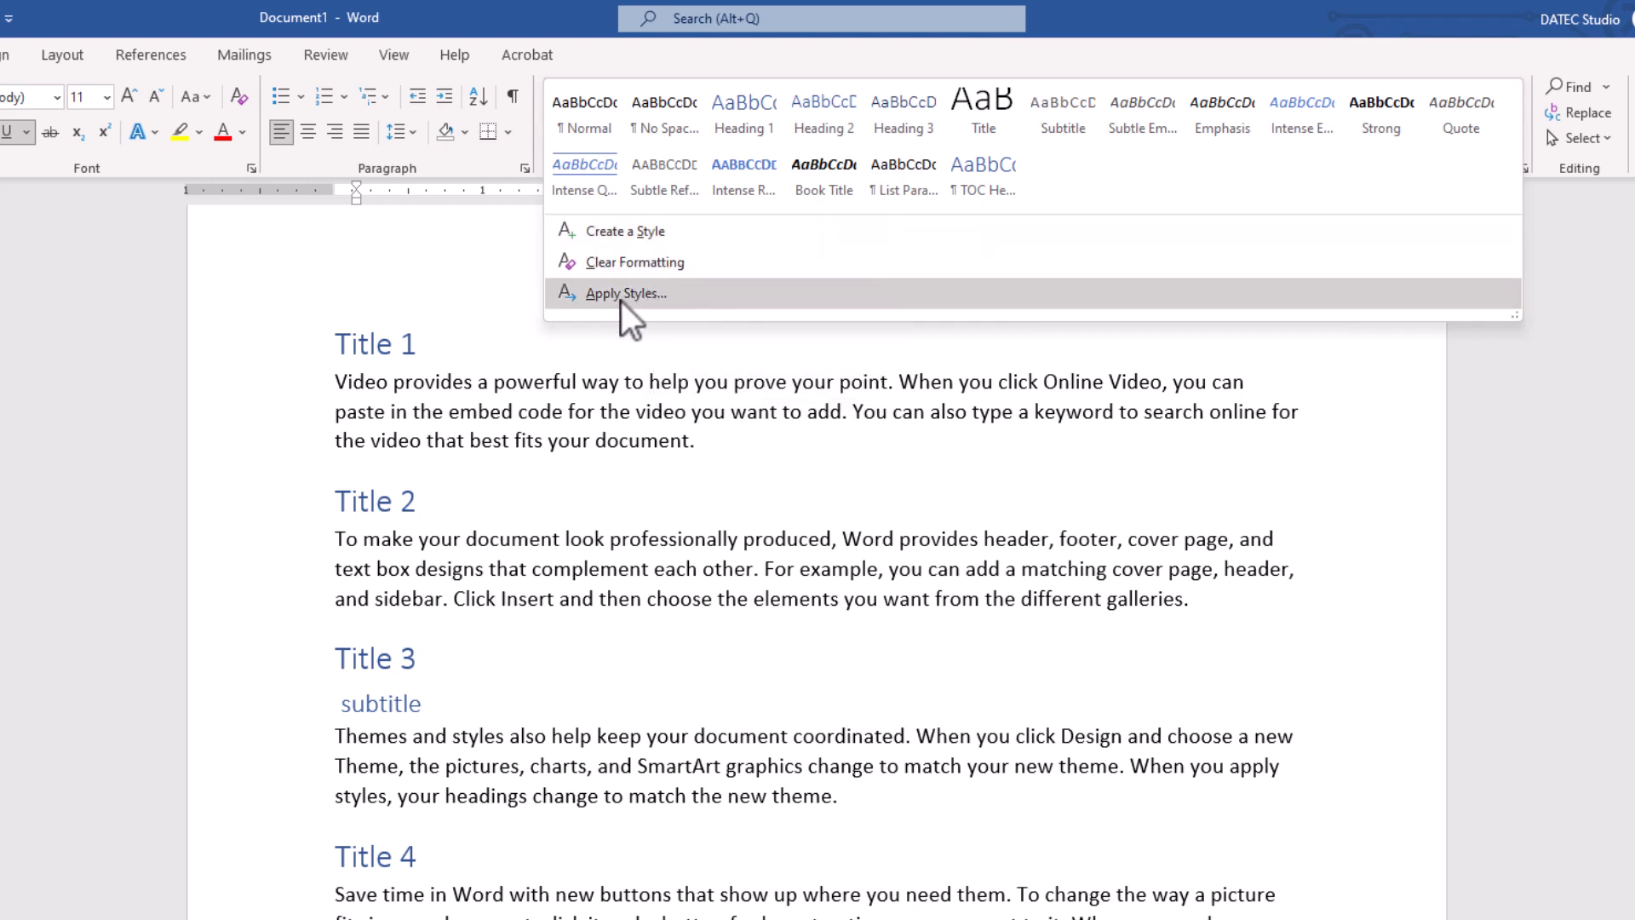
left_click(383, 400)
Replace the whole document content with sample paragraphs generated by =rand()
key("ctrl+a")
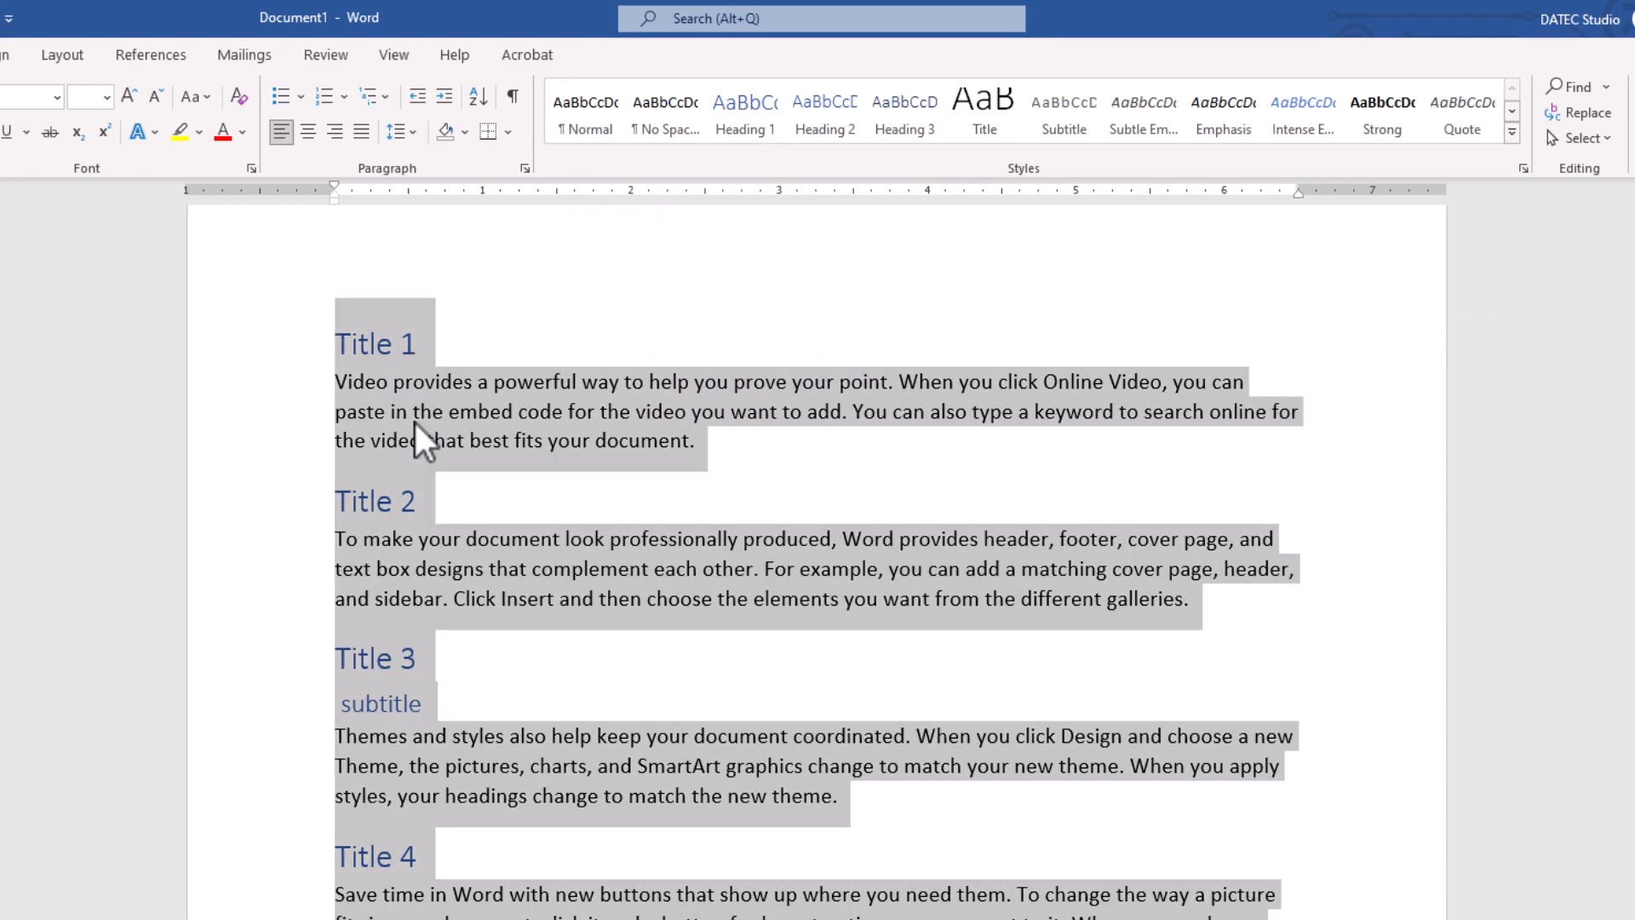
key("Delete")
type("=")
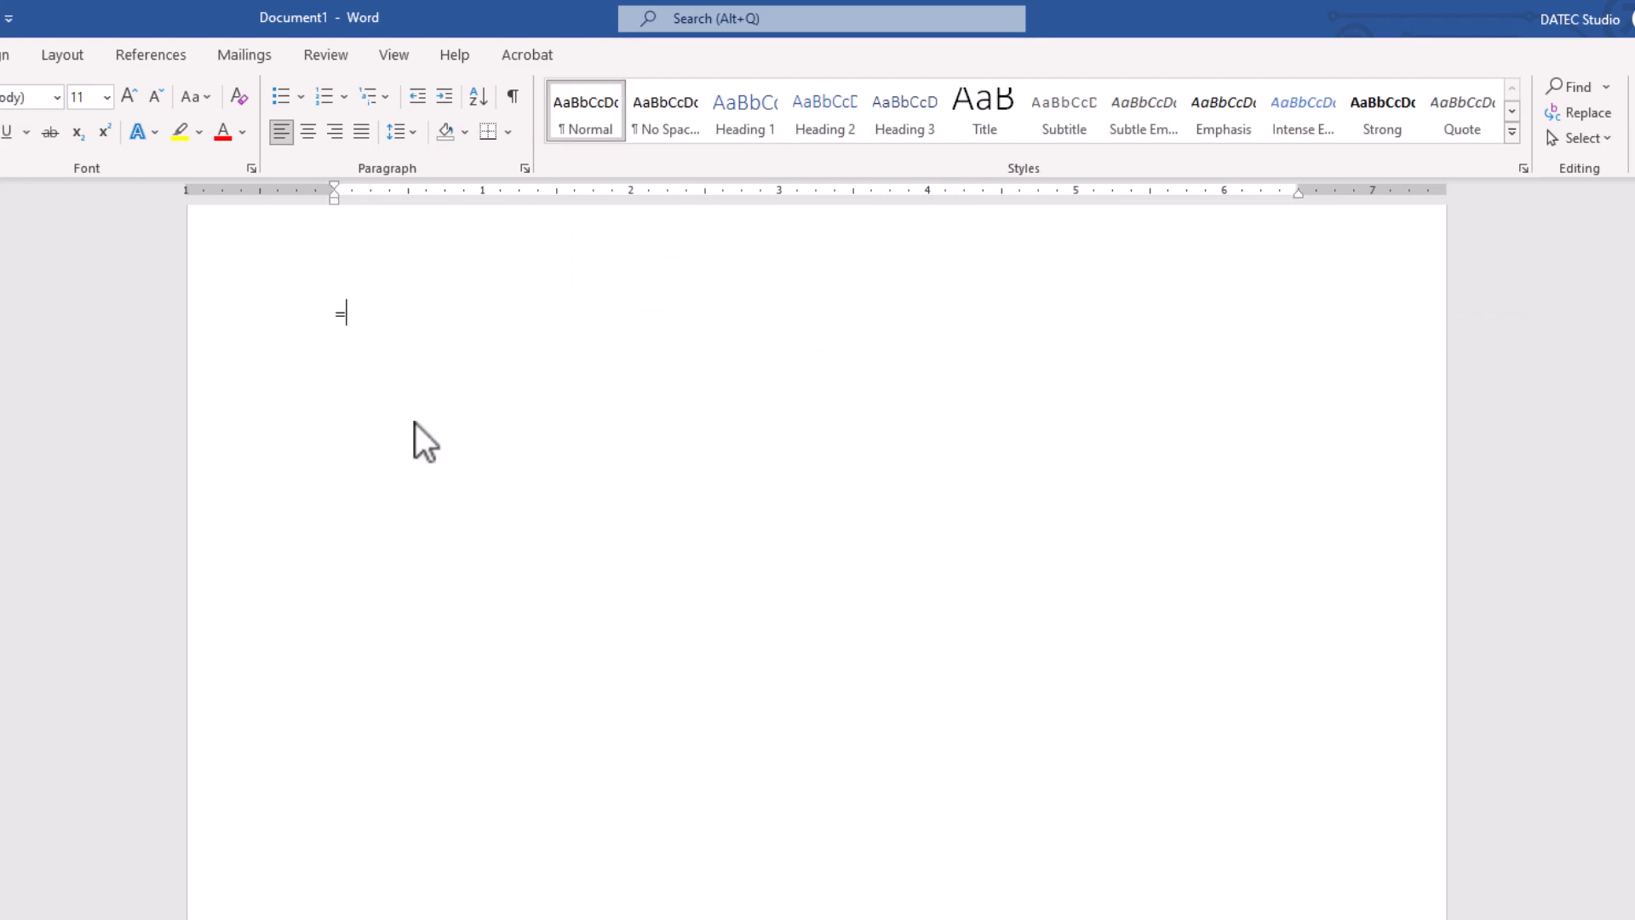
type("rand()")
key("Return")
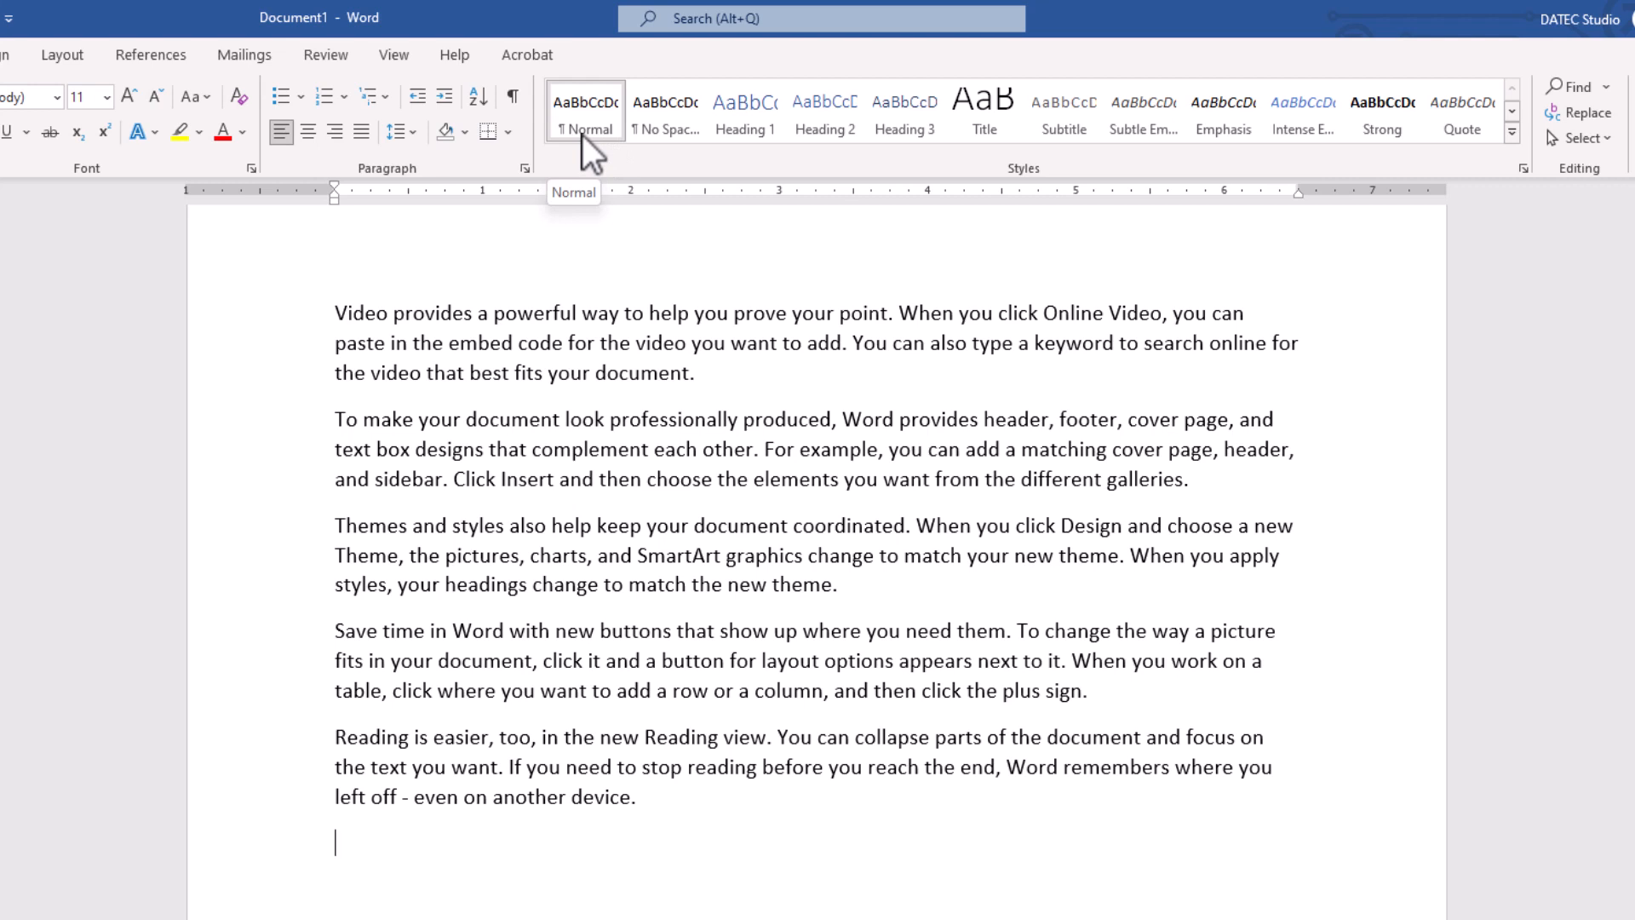
Select the first paragraph and open the Normal style for modification, keeping Normal as the style for the following paragraph
left_click_drag(315, 317, 317, 373)
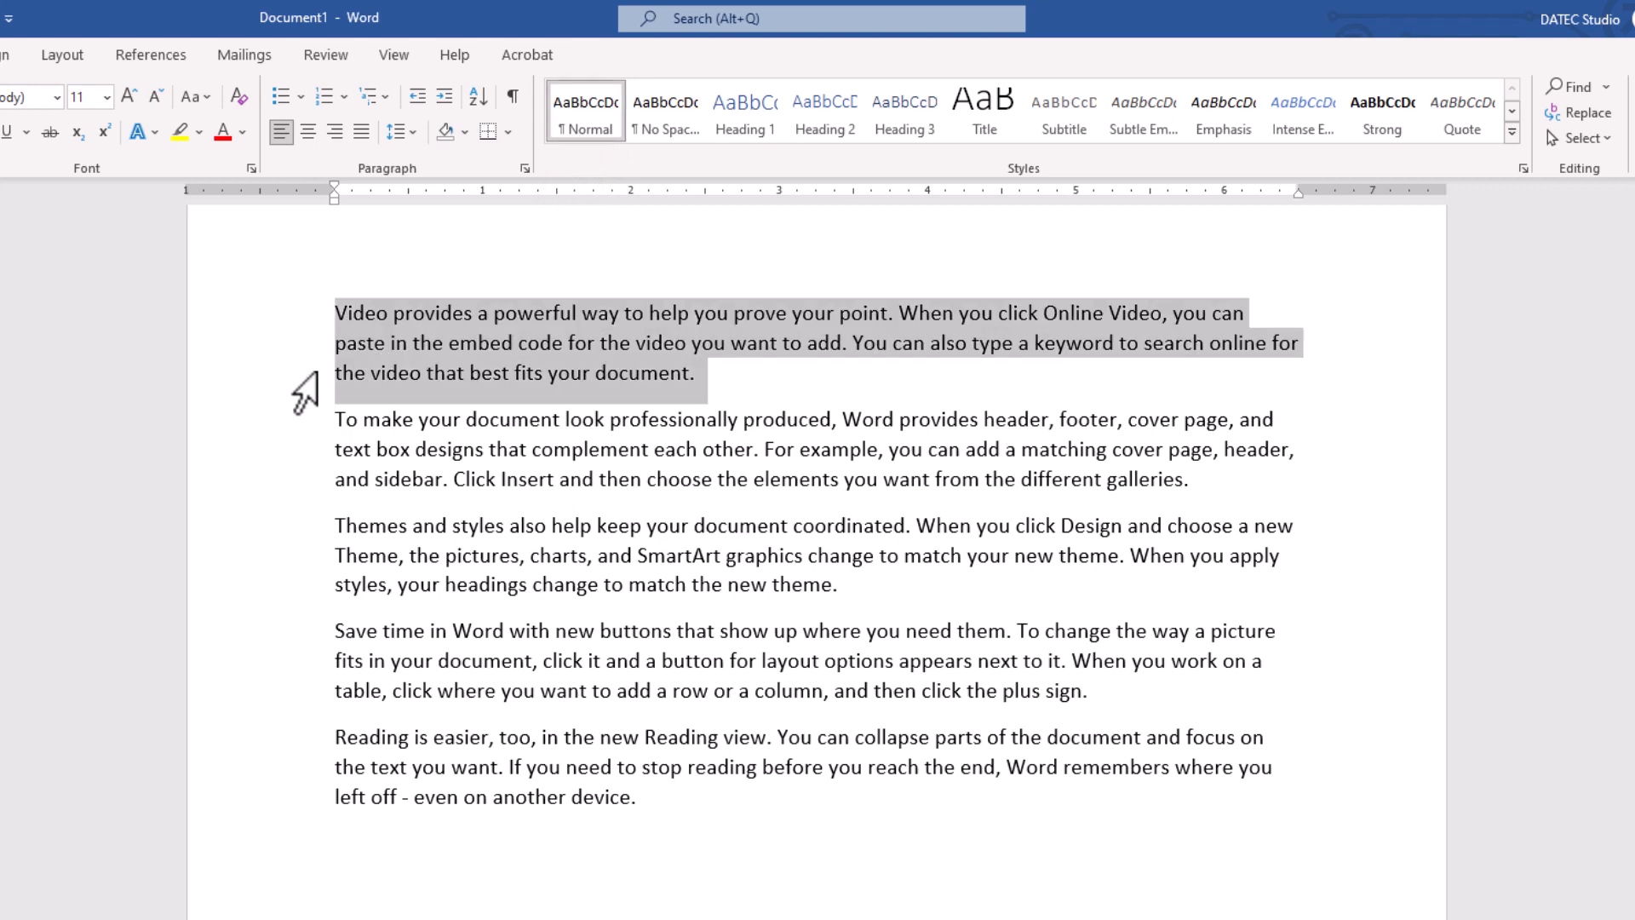
right_click(594, 125)
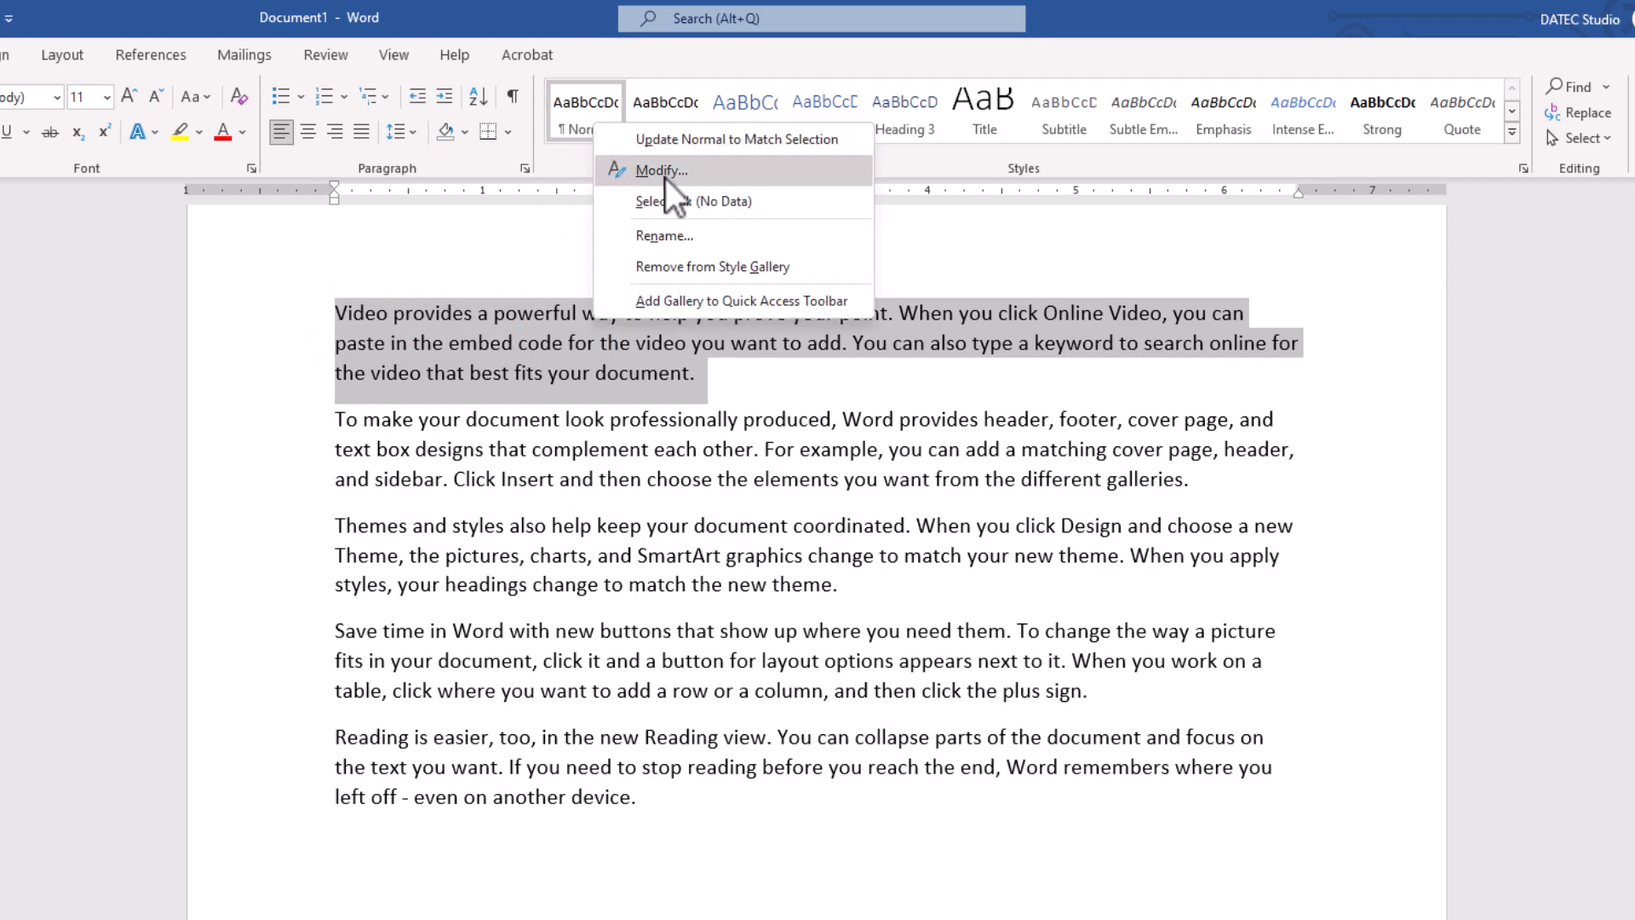
left_click(665, 171)
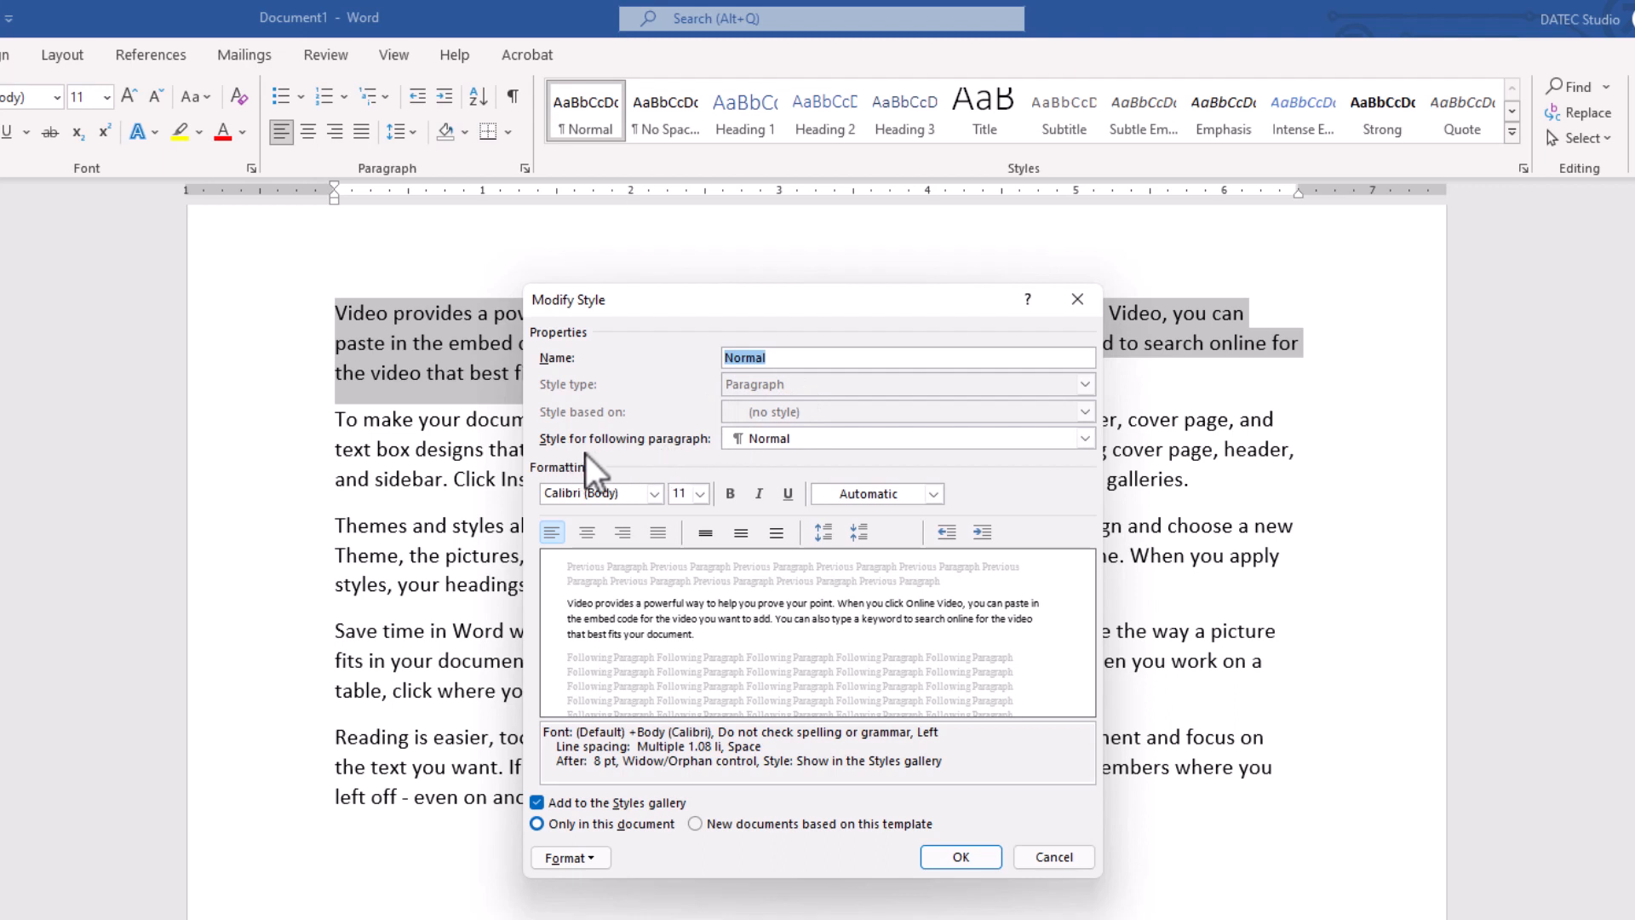
left_click(1083, 439)
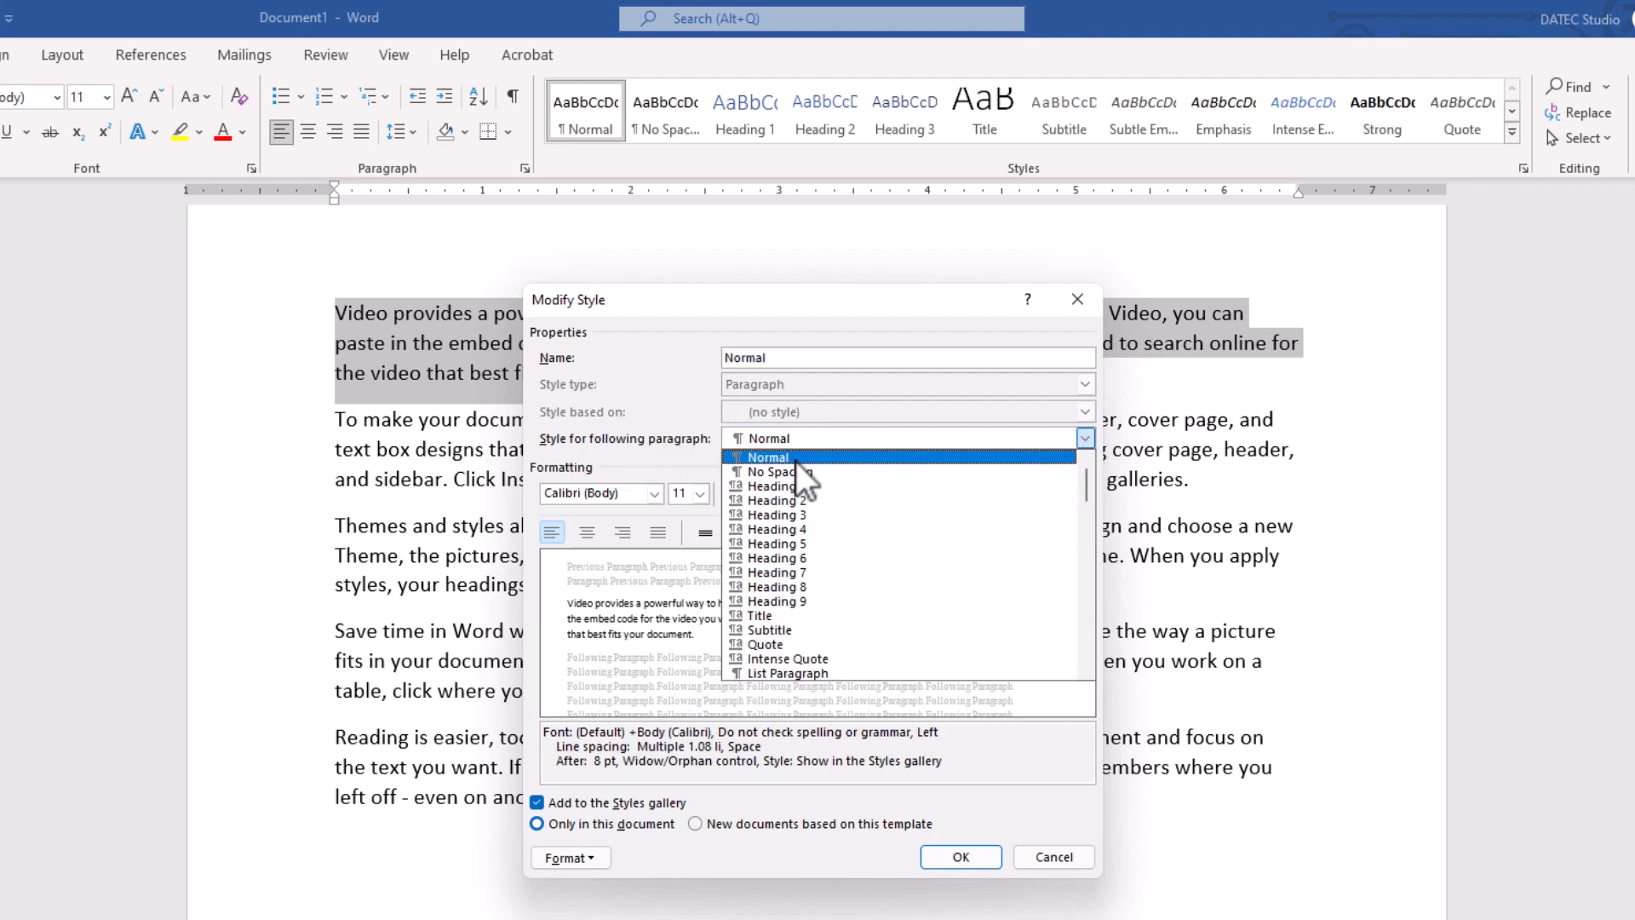
scroll(800, 560, "down", 3)
scroll(795, 560, "up", 3)
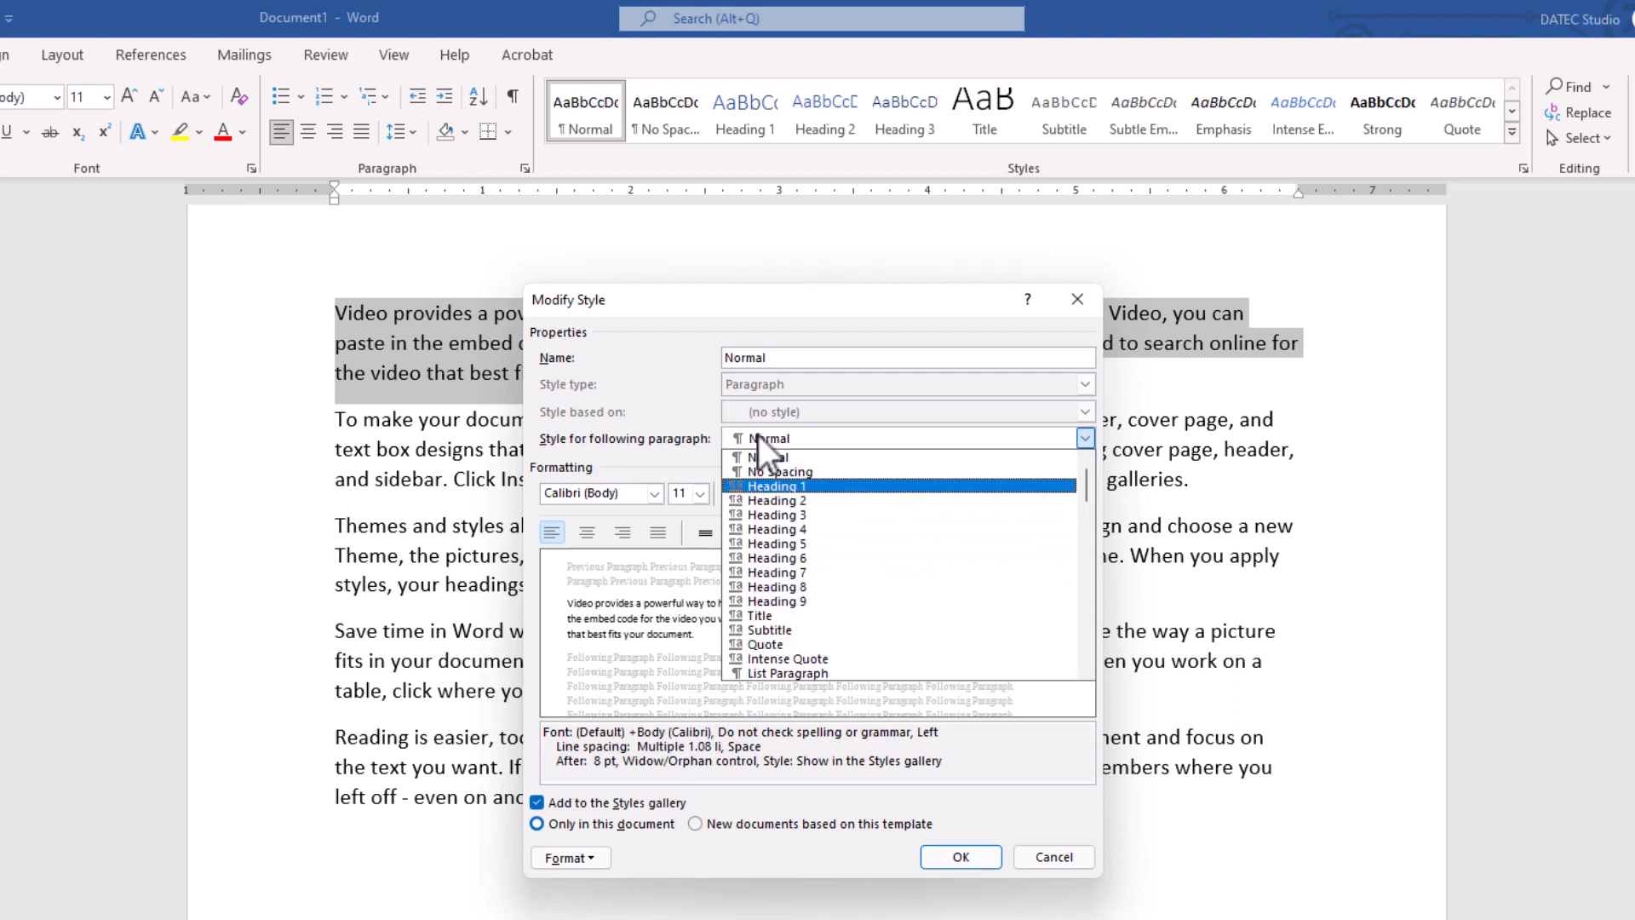
left_click(686, 452)
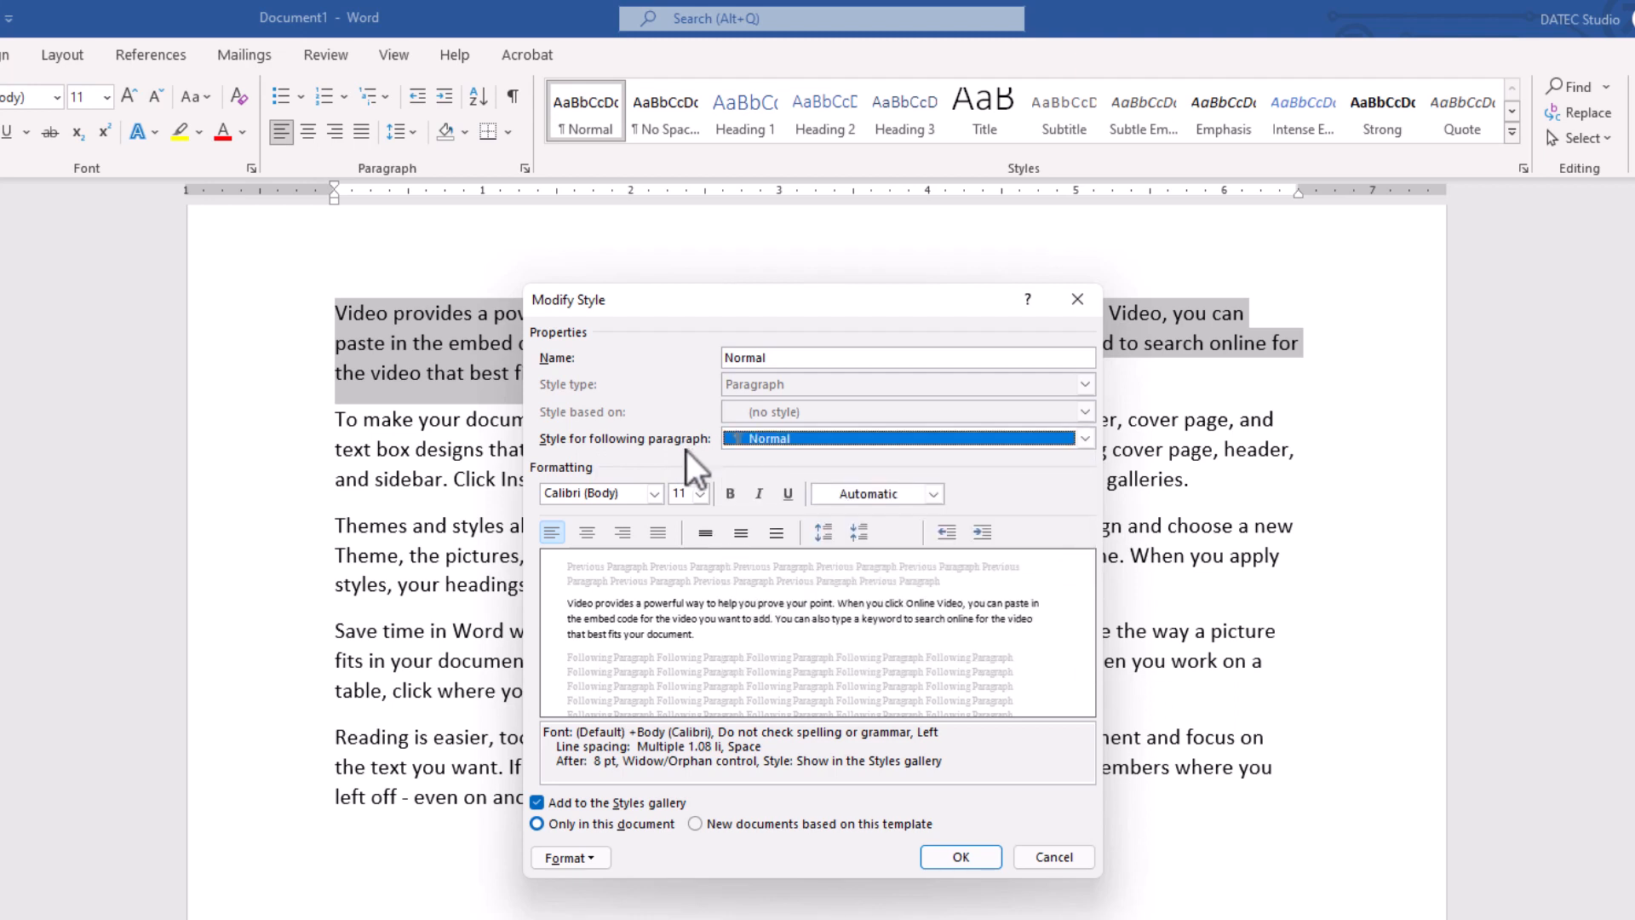
Set the Normal style to Barlow Condensed SemiBold, underlined, in the blue Accent 1 theme color, and apply the changes
left_click(654, 493)
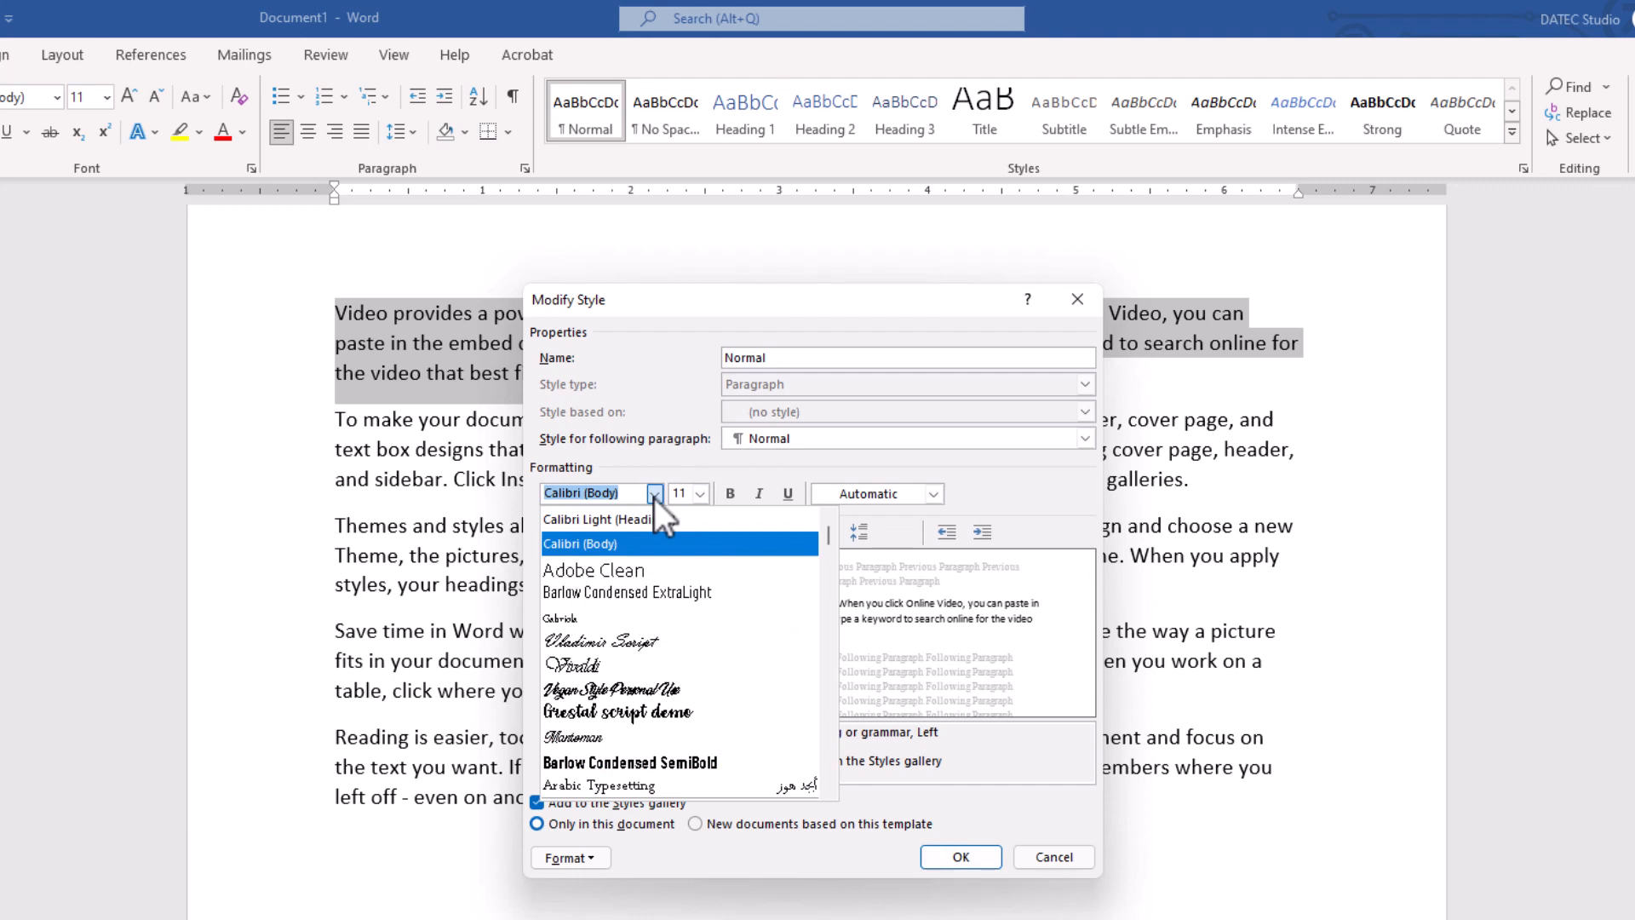
left_click(616, 762)
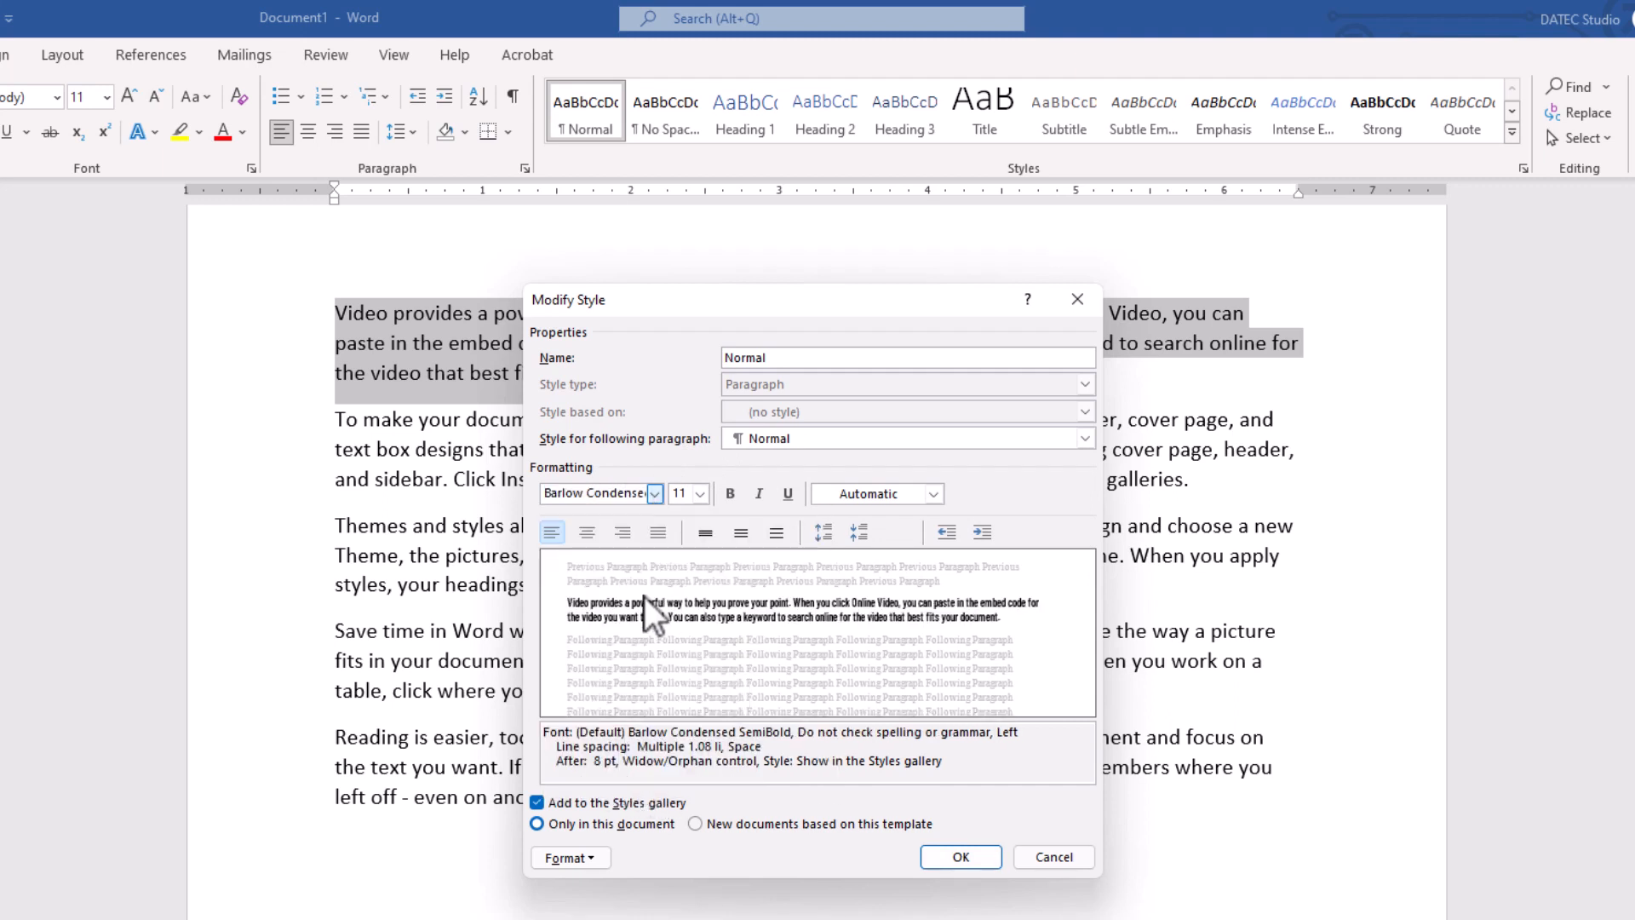
left_click(786, 498)
left_click(932, 494)
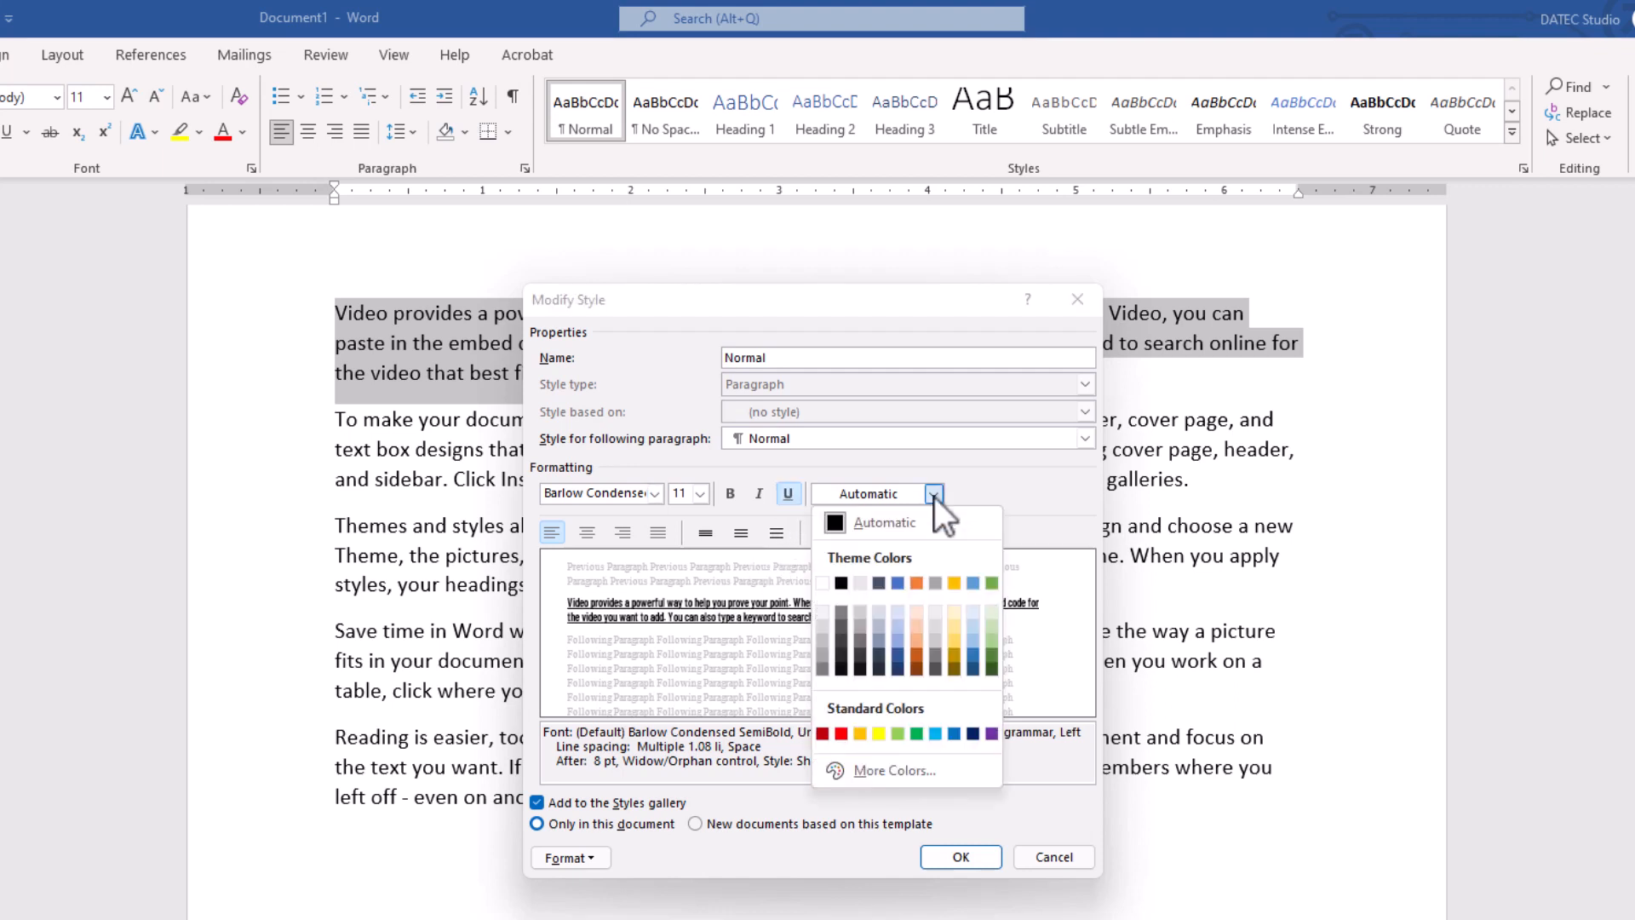
left_click(898, 582)
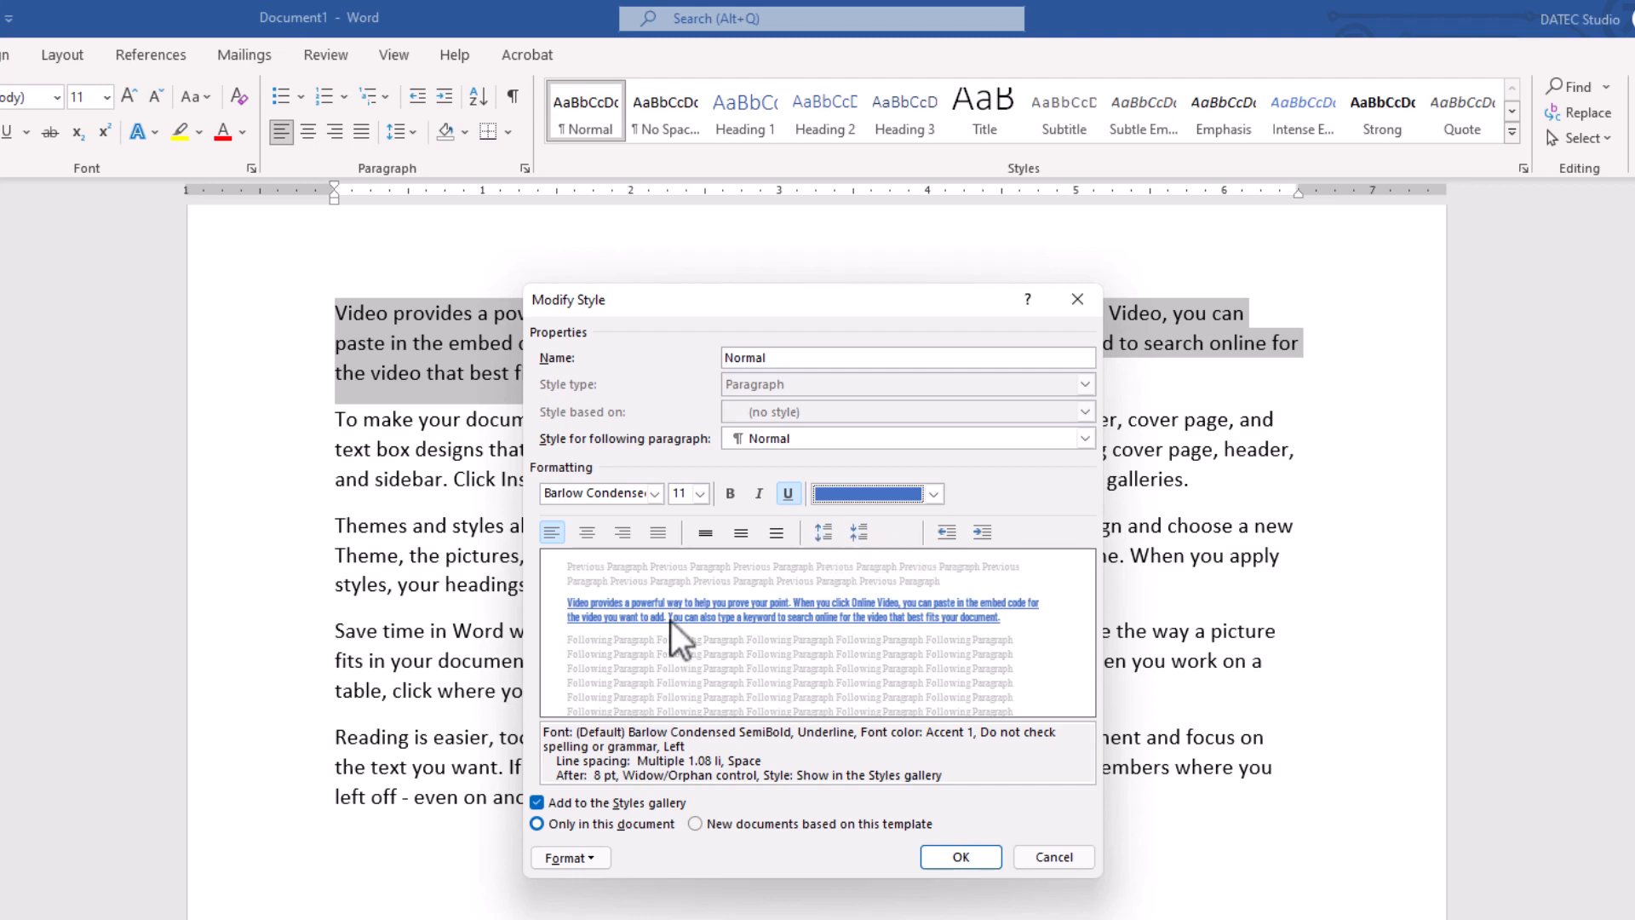
left_click(952, 860)
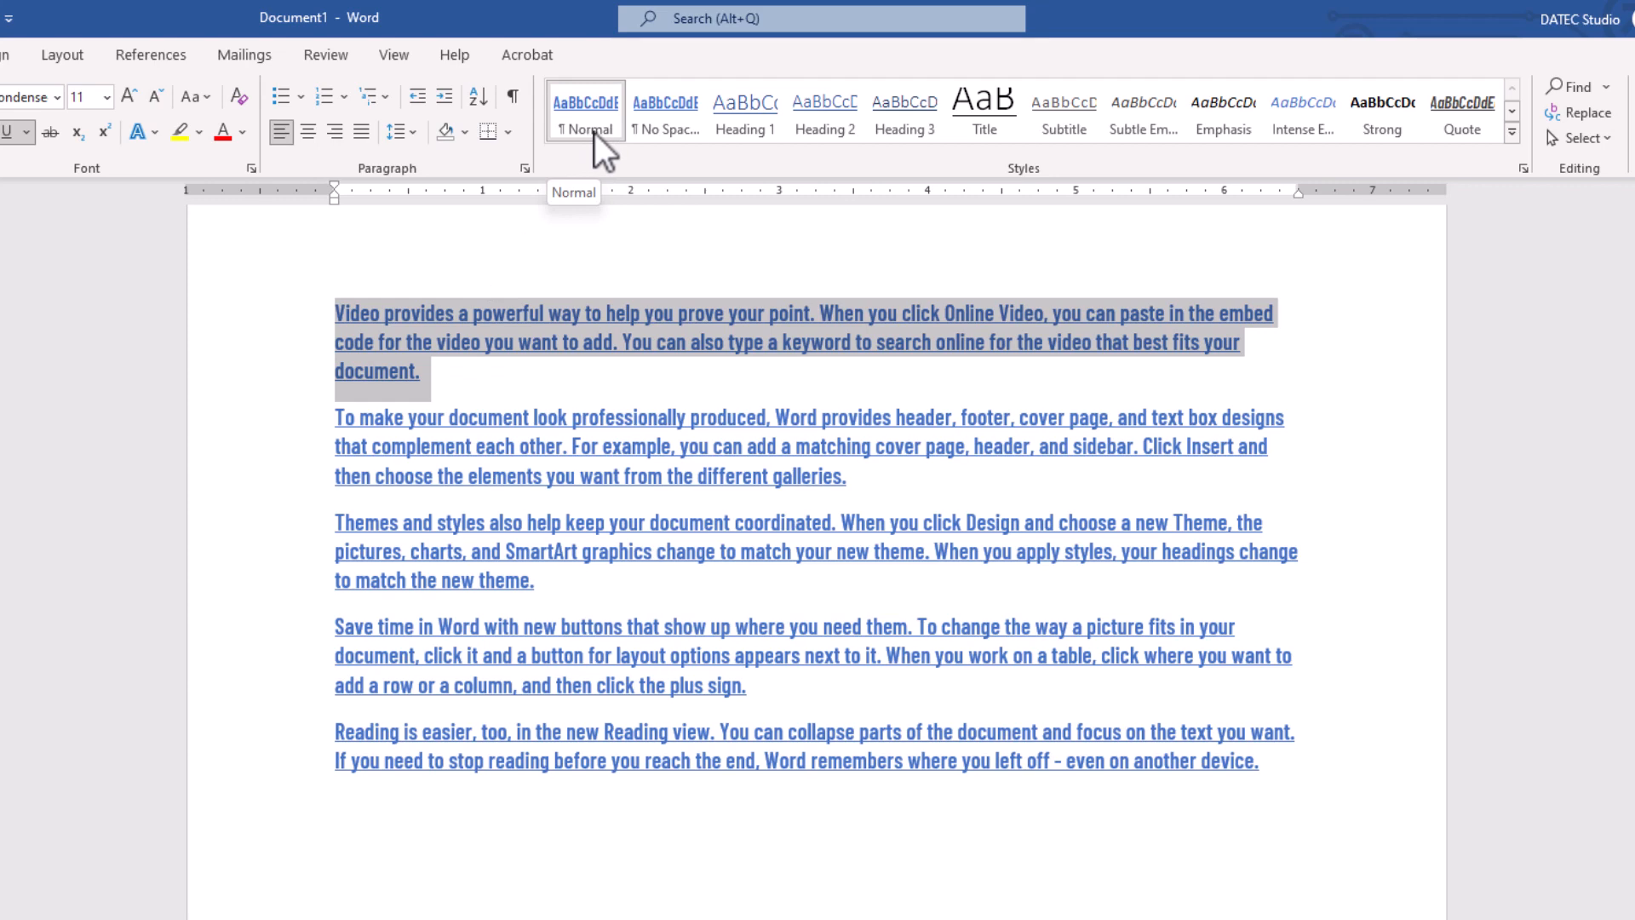
Clear the whole document and generate fresh sample paragraphs with =rand() in the modified Normal style
key("ctrl+a")
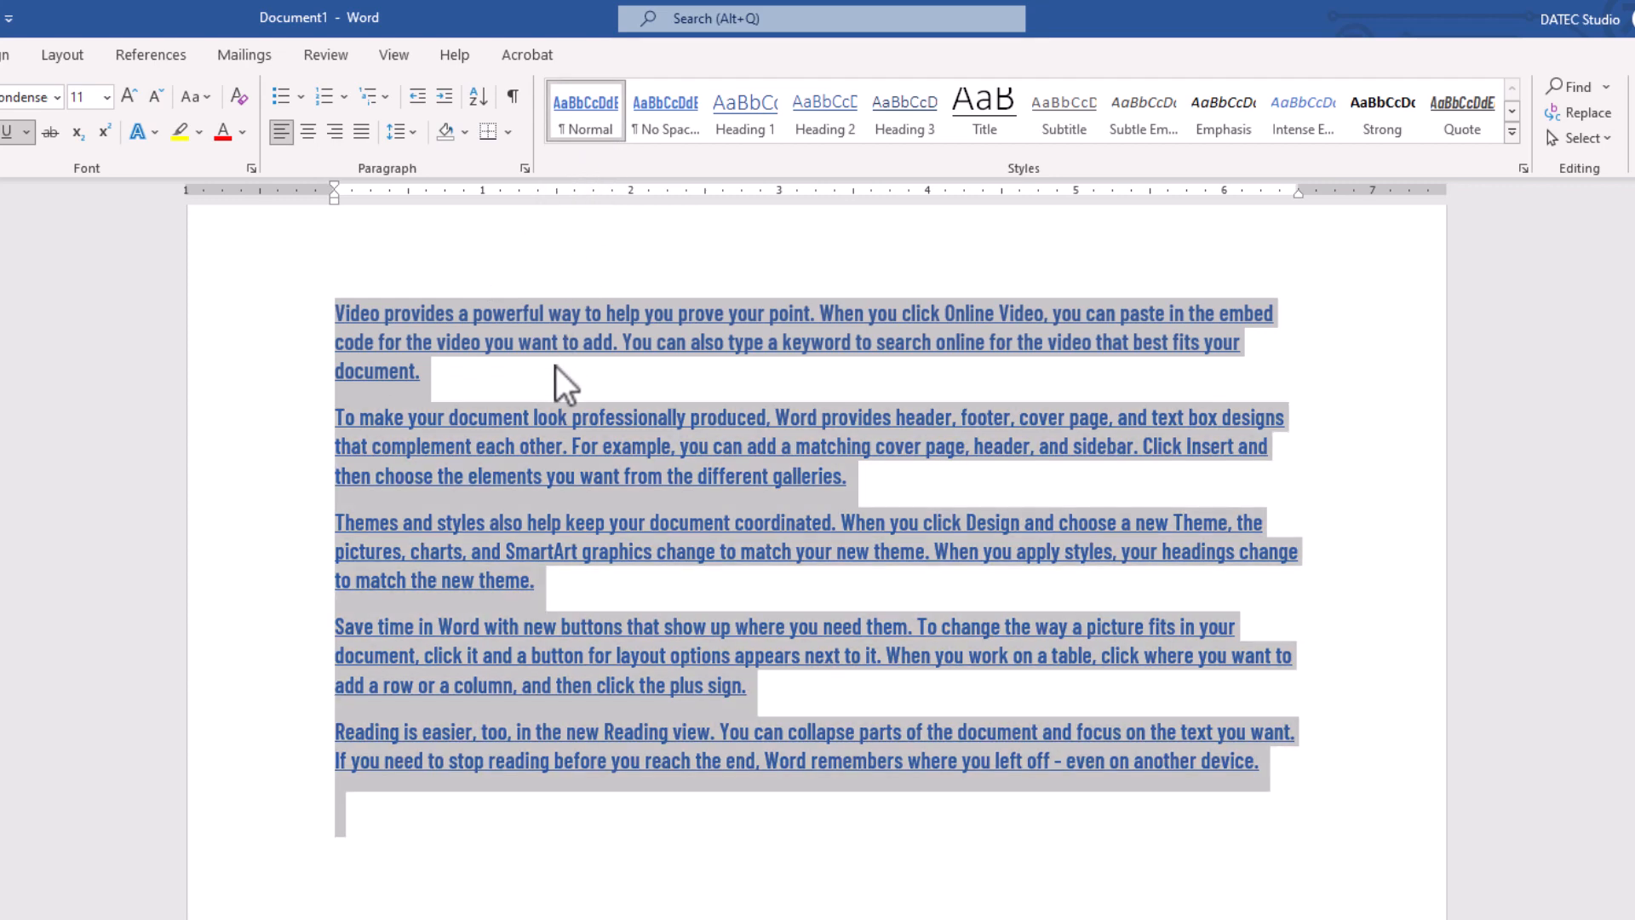
key("Delete")
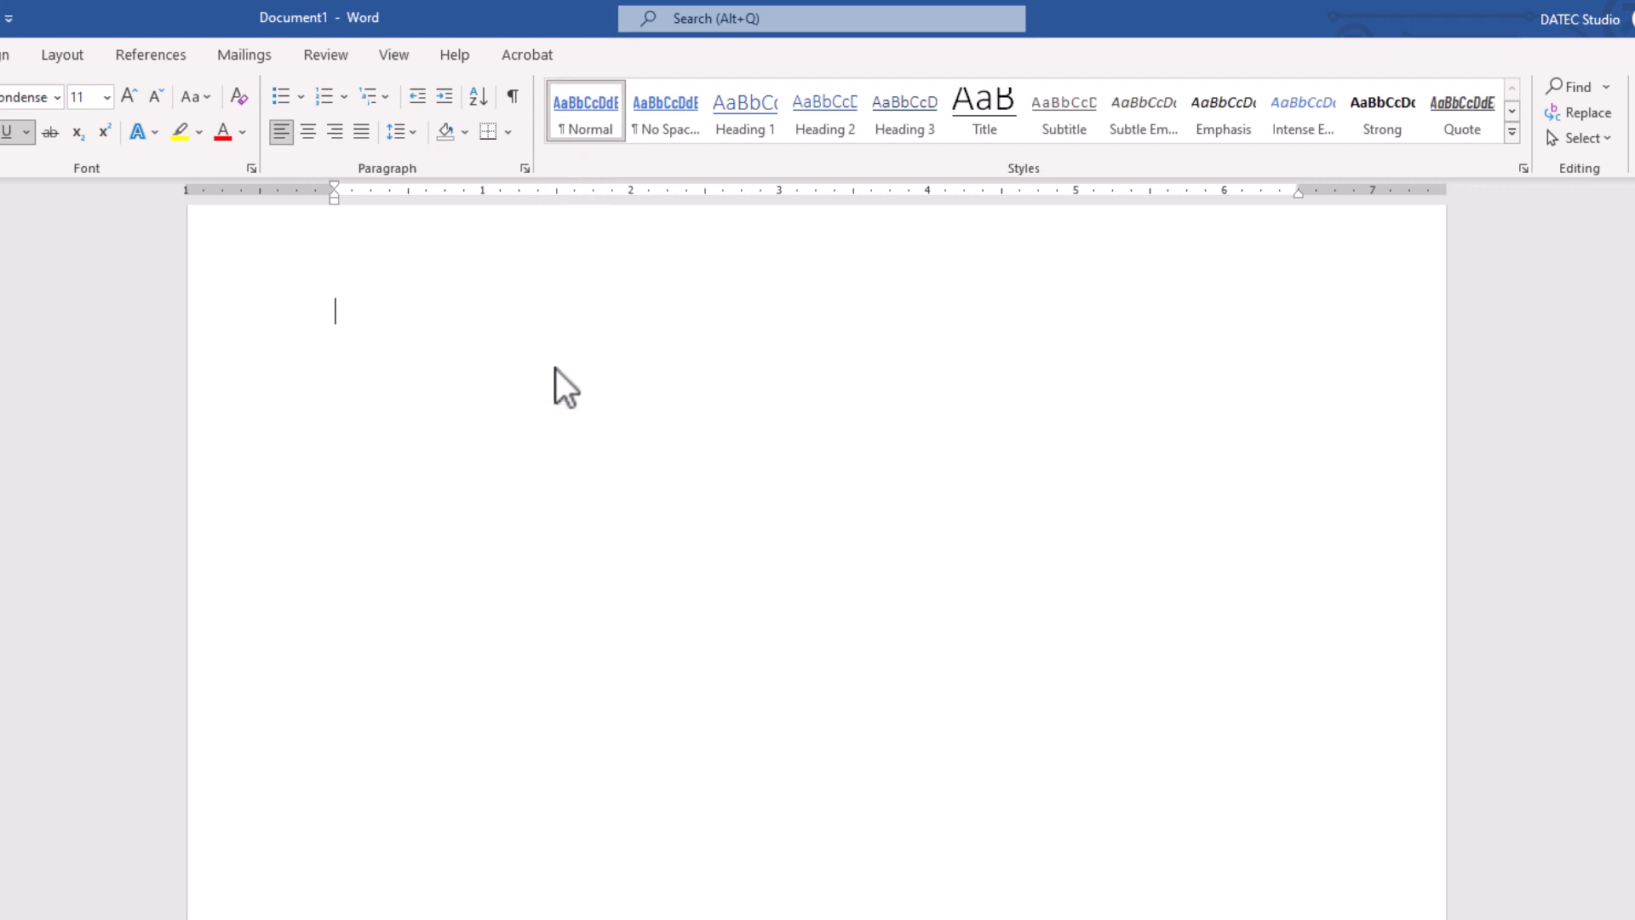
type("=rand()")
key("Return")
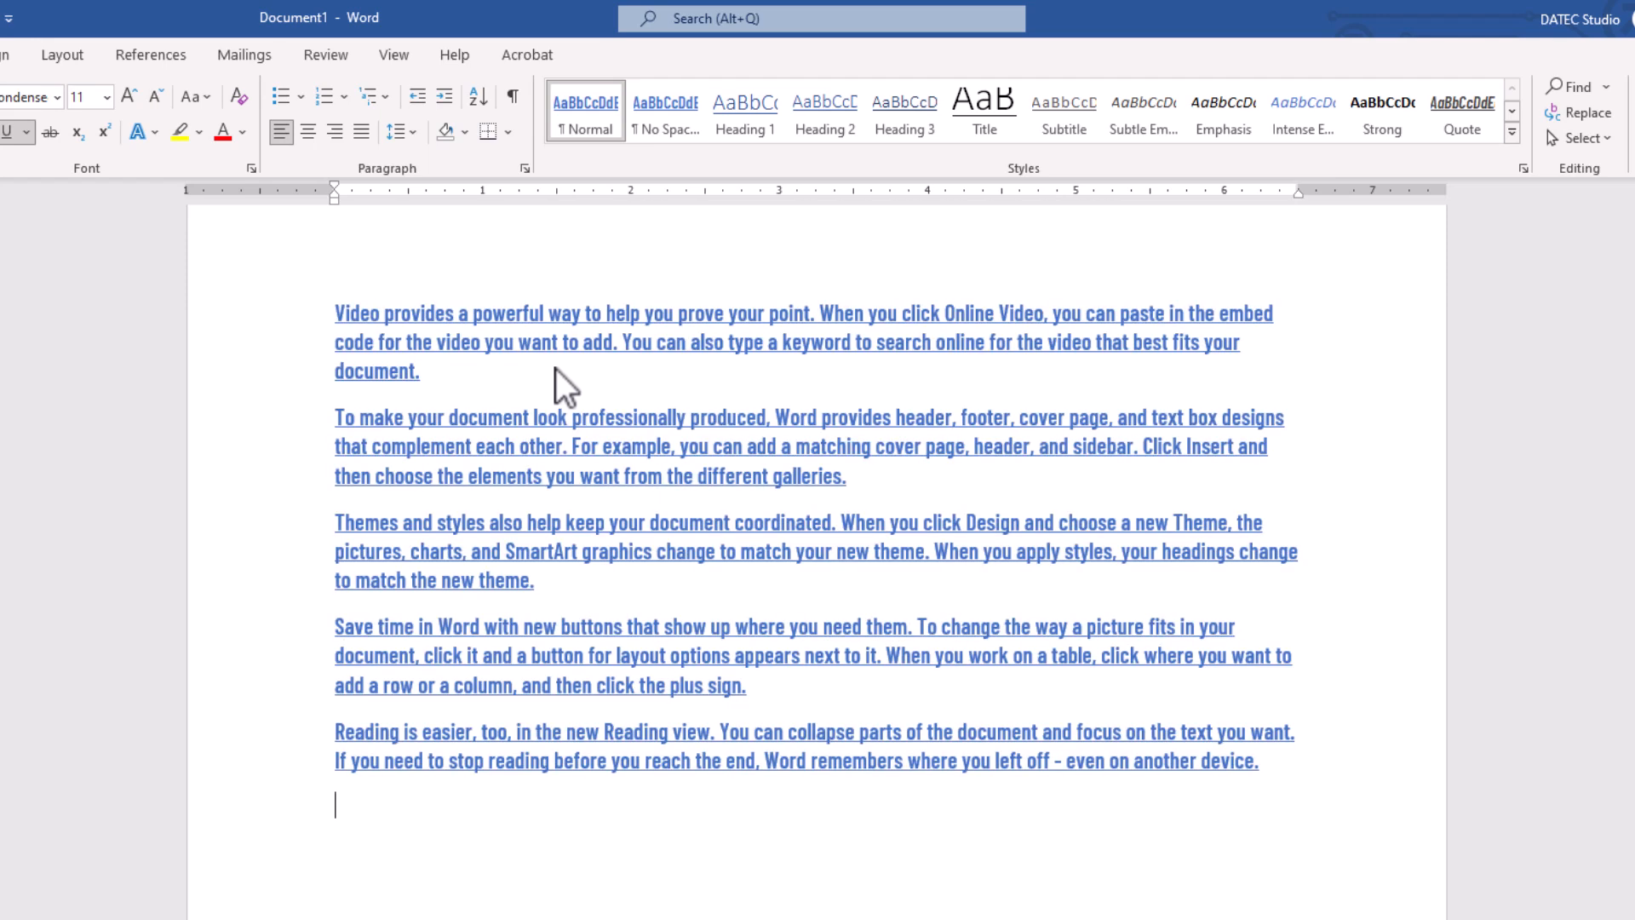
Modify the Normal style so its formatting applies to new documents based on this template
right_click(579, 125)
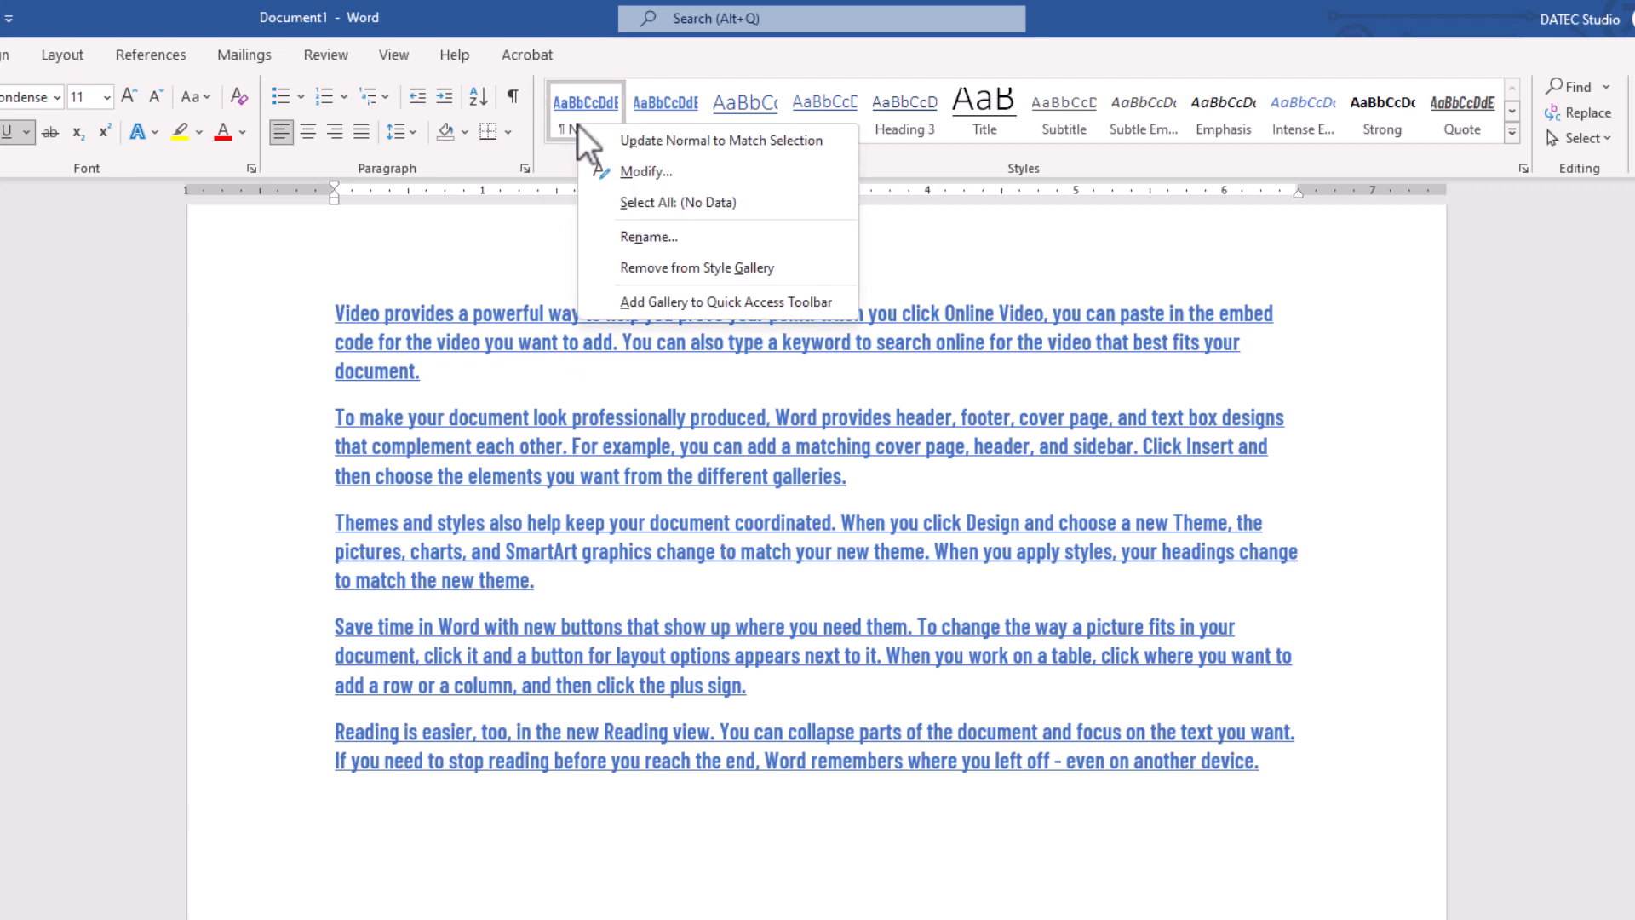
left_click(655, 169)
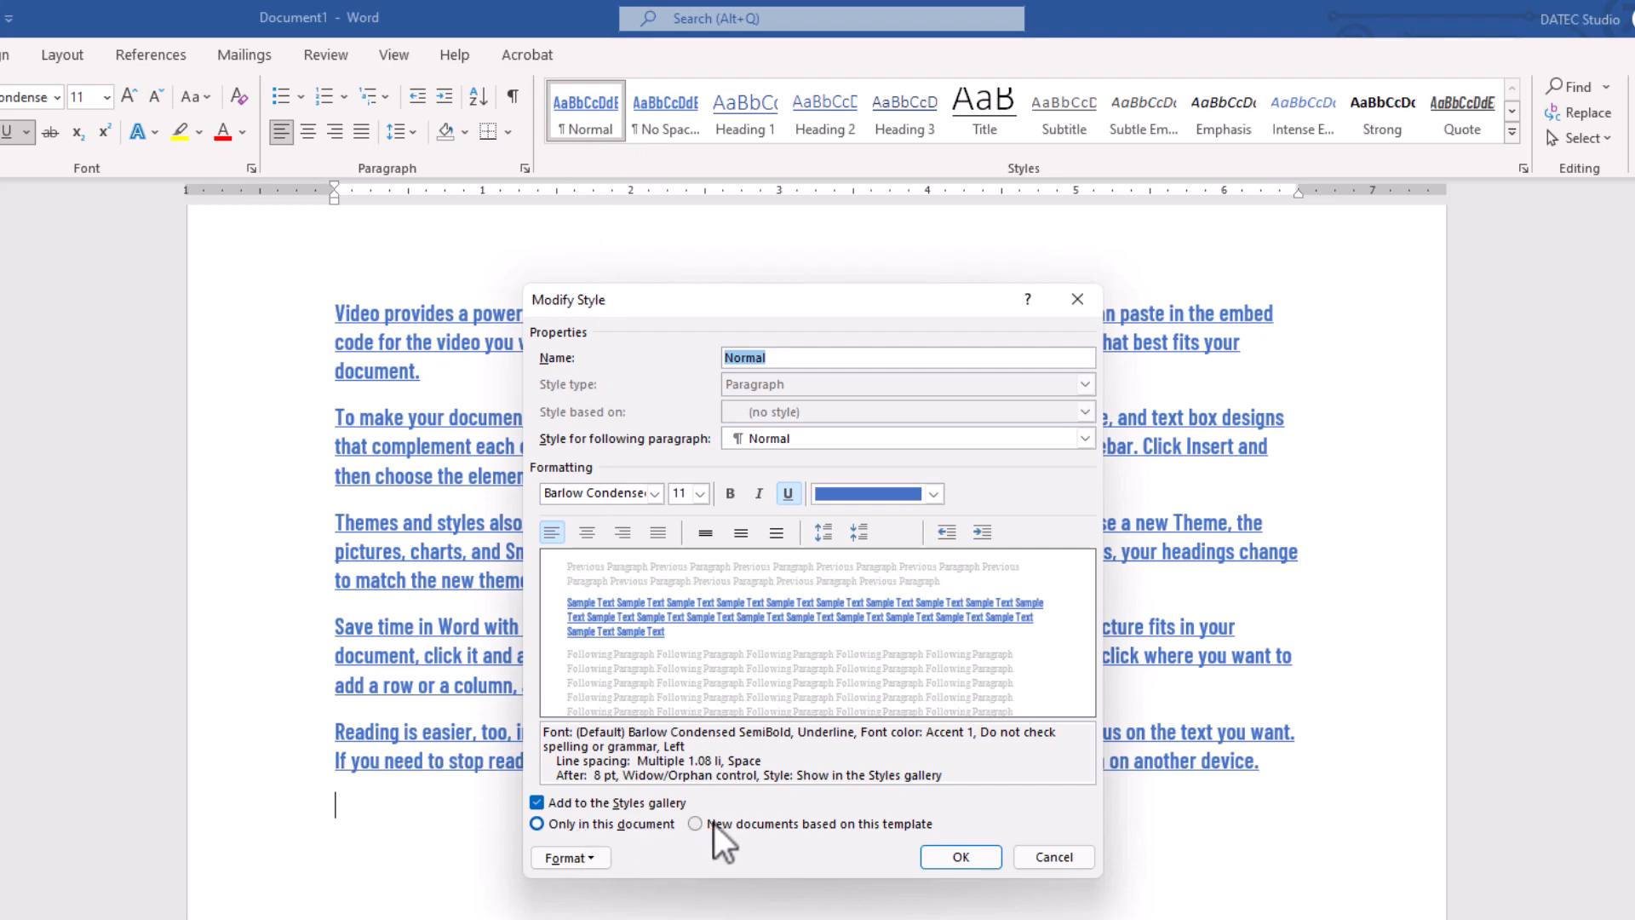
left_click(886, 825)
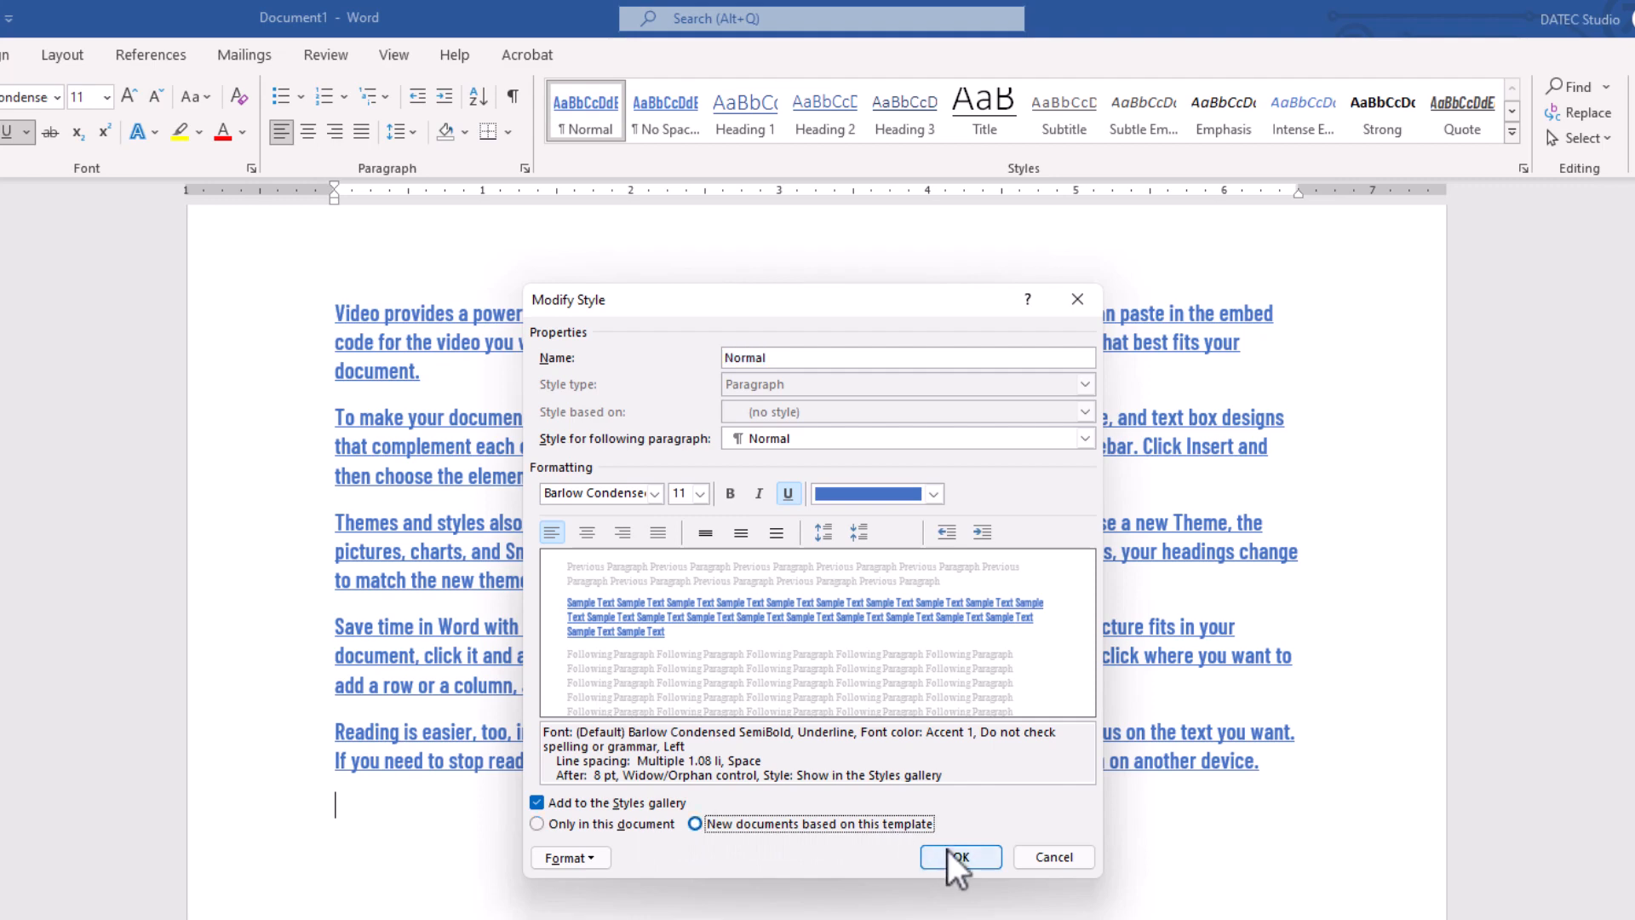
left_click(948, 850)
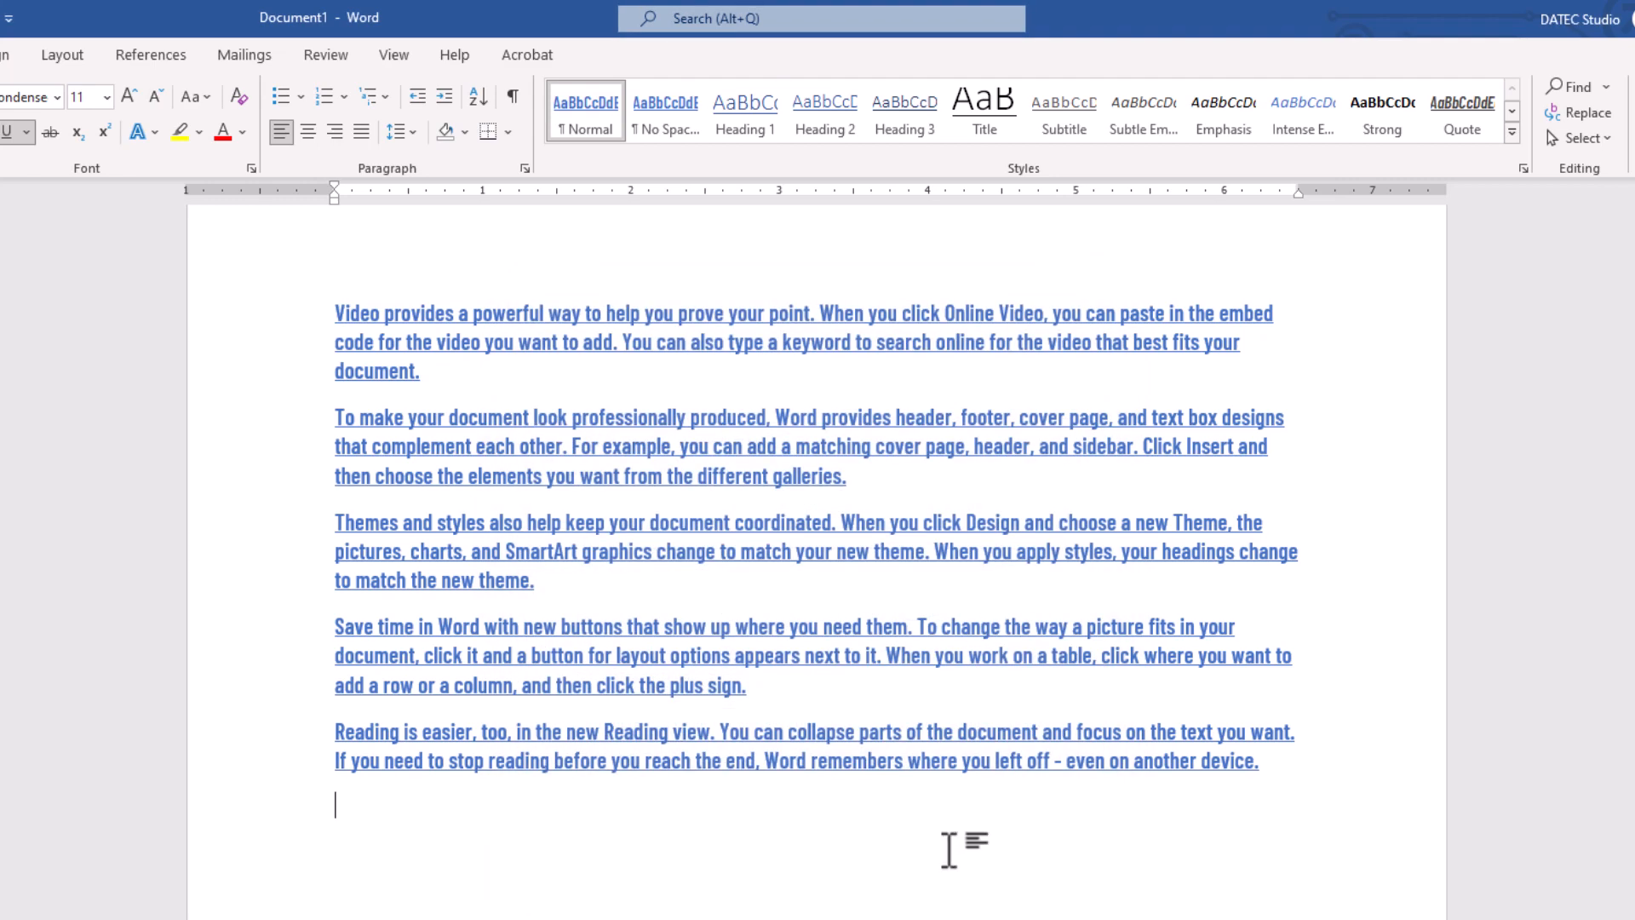
Create a new blank document and fill it with sample paragraphs generated by =rand()
key("ctrl+n")
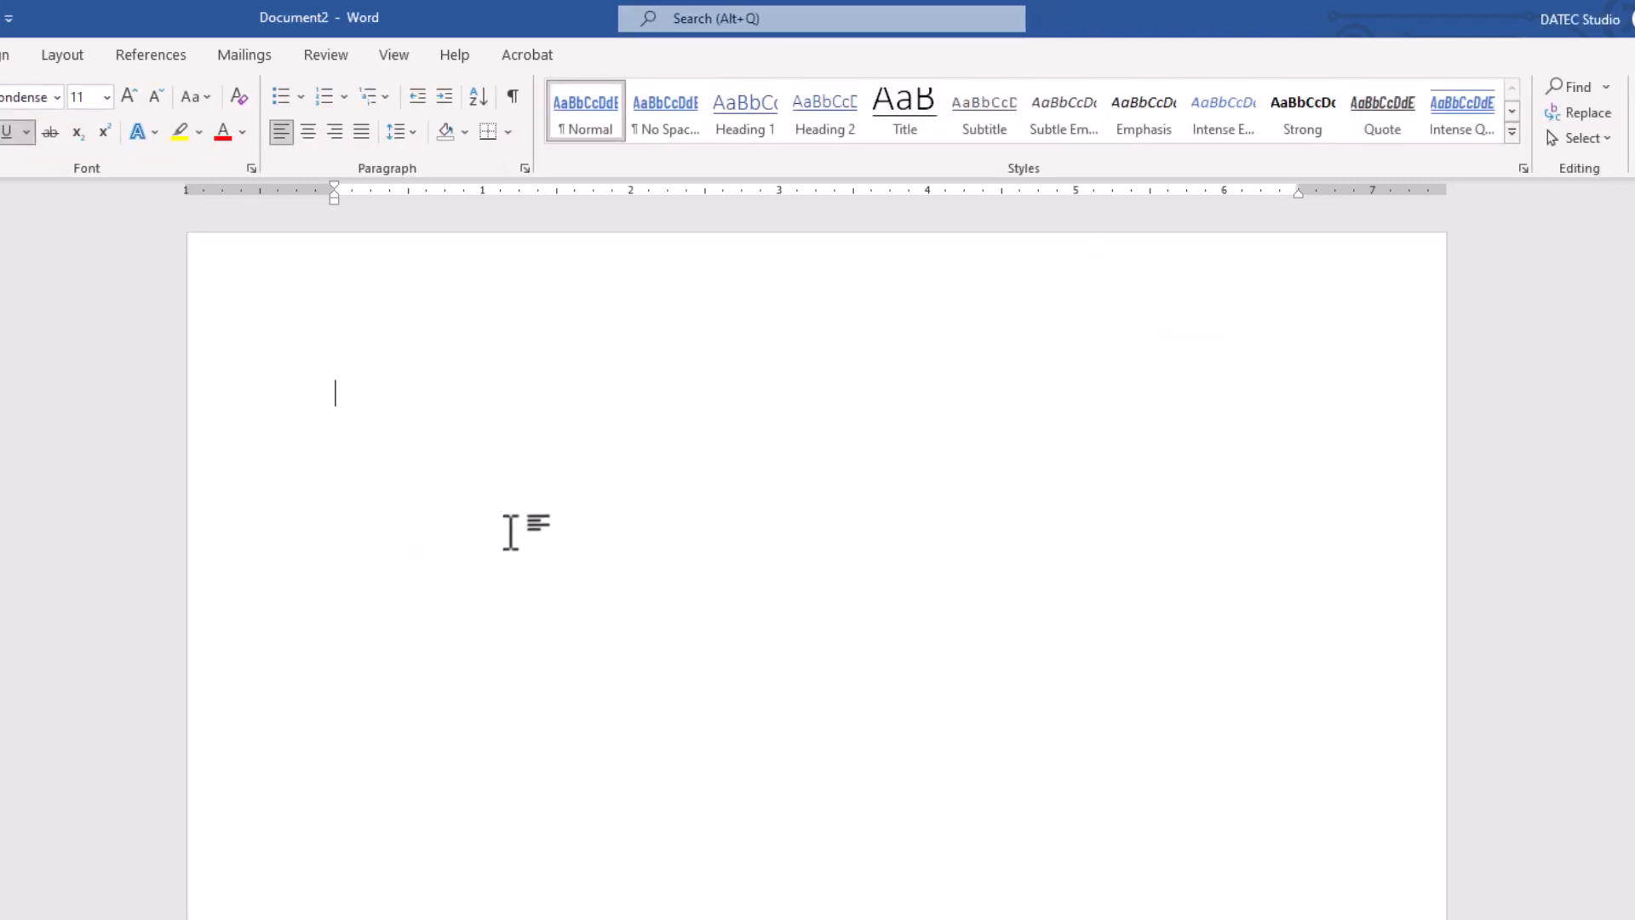
type("=rand()")
key("Return")
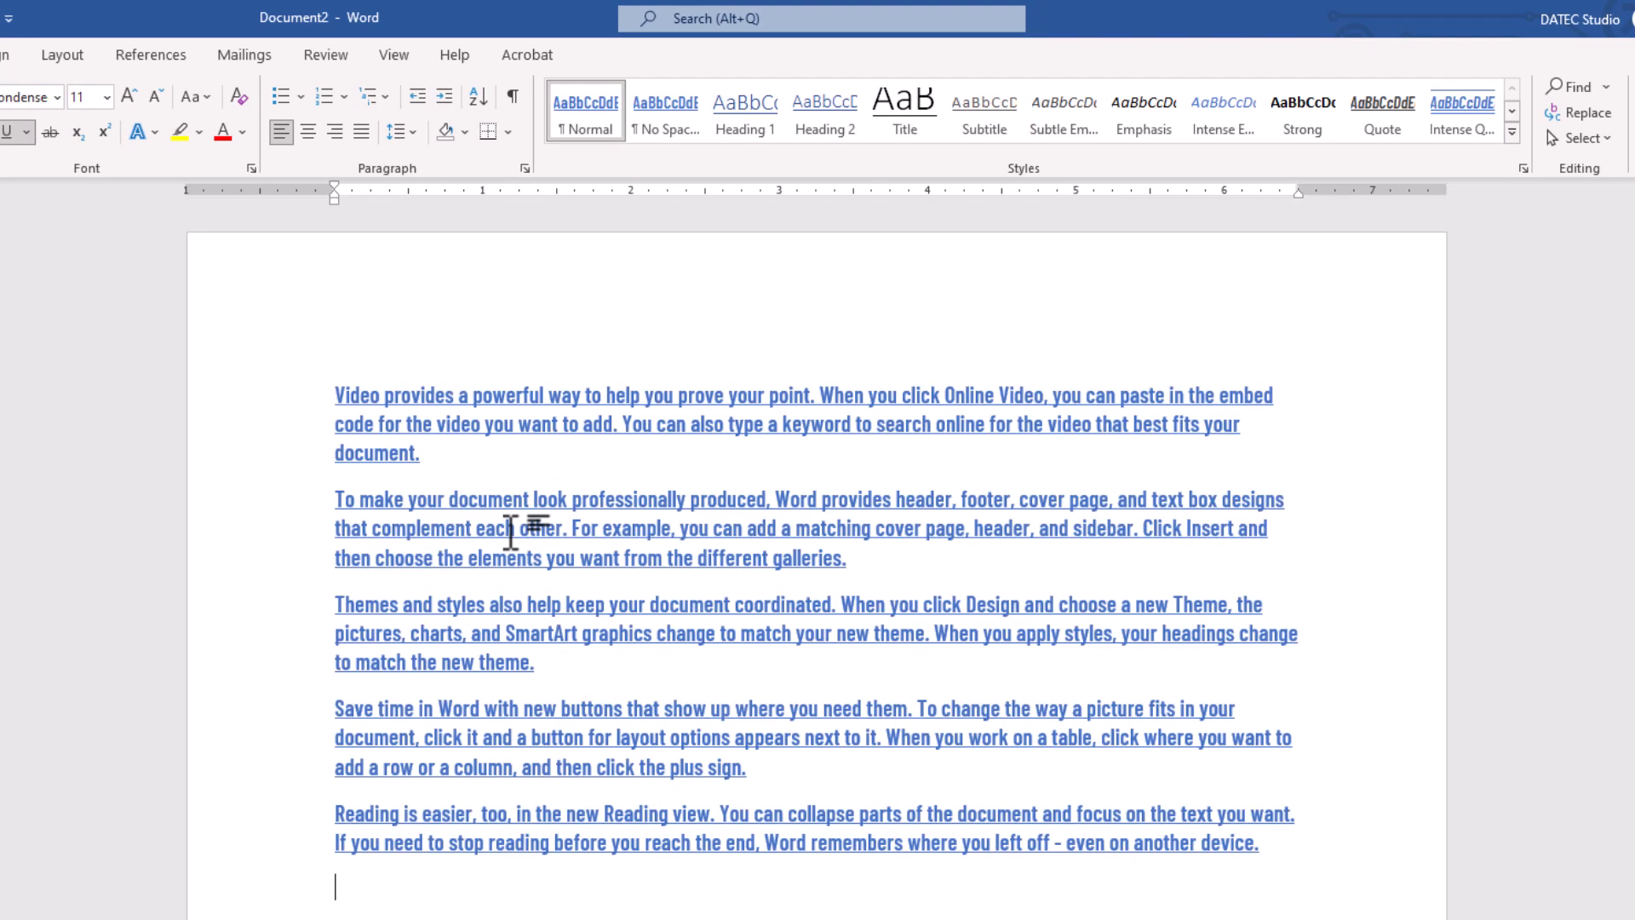